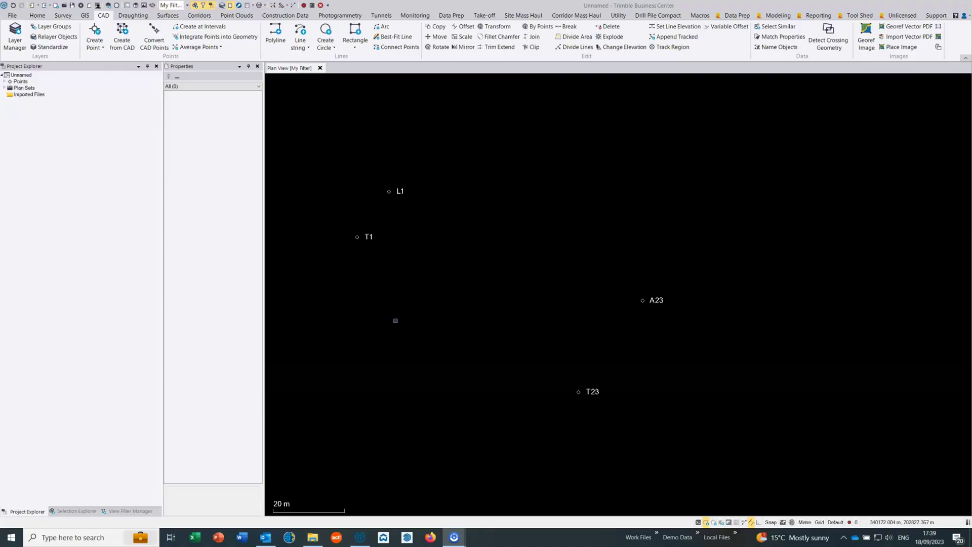
Start the steelwork DWG import and pan the plan to centre the control points.
{"action": "left_click", "coordinate": [386, 287]}
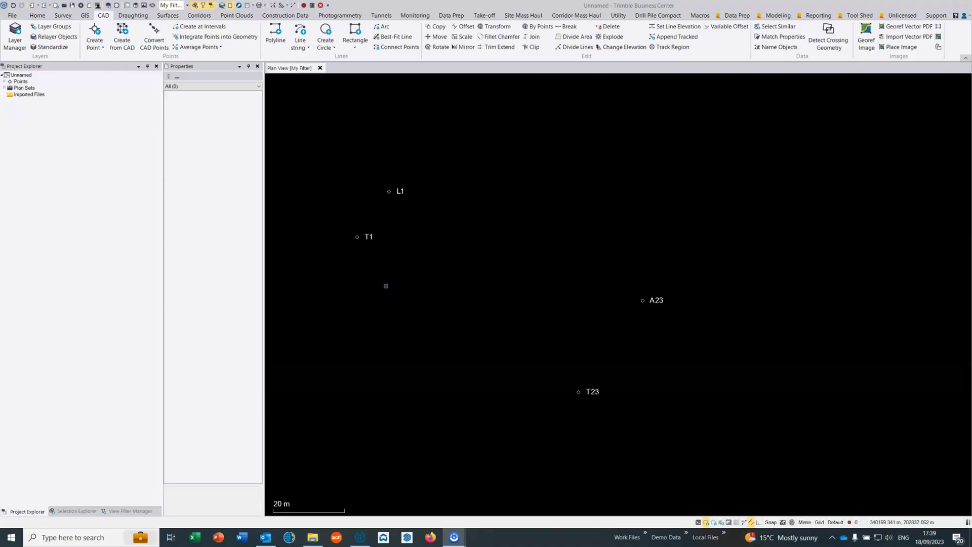
{"action": "middle_click_drag", "start_coordinate": [411, 308], "coordinate": [534, 292]}
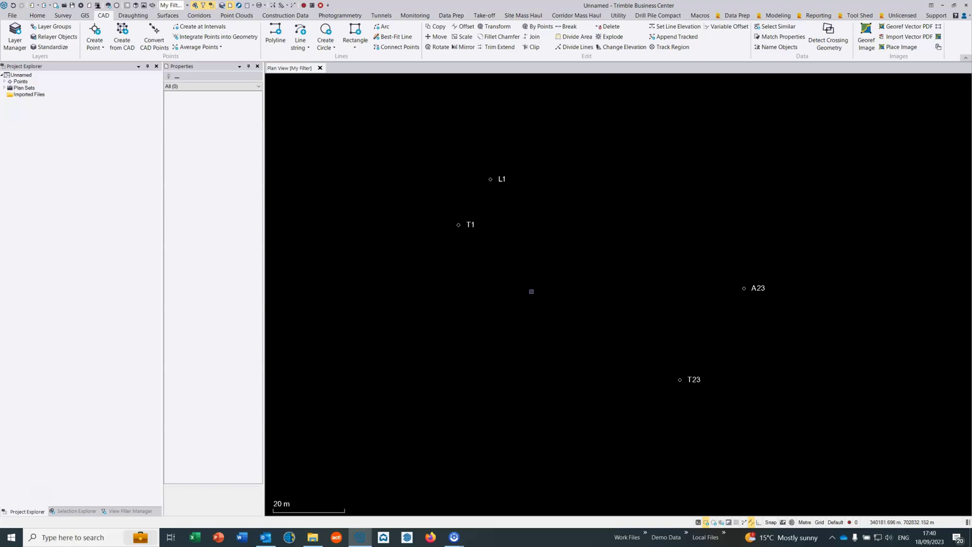
{"action": "left_click", "coordinate": [534, 281]}
{"action": "left_click", "coordinate": [511, 261]}
{"action": "scroll", "coordinate": [553, 243], "scroll_direction": "up", "scroll_amount": 2}
{"action": "scroll", "coordinate": [553, 243], "scroll_direction": "down", "scroll_amount": 1}
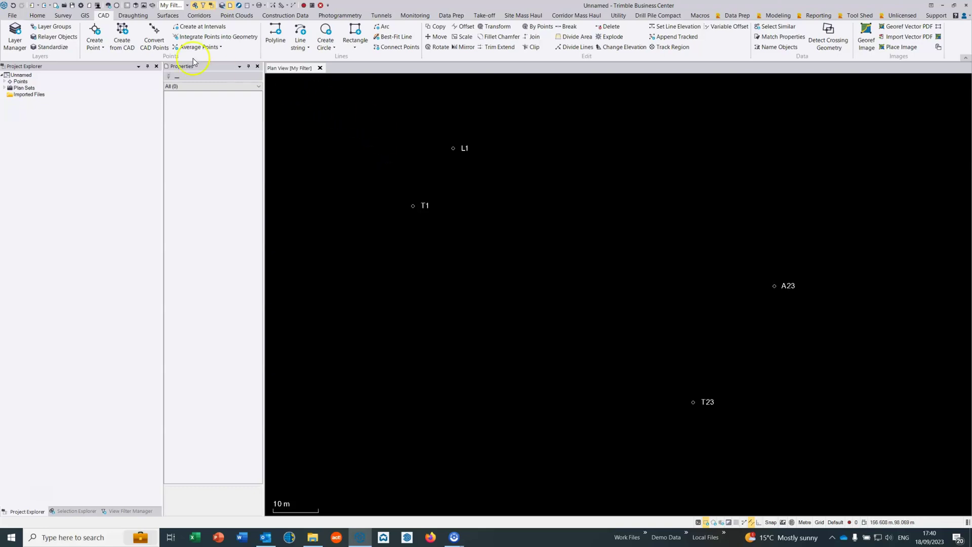
Close the new point form unused and answer No to the import summary.
{"action": "left_click", "coordinate": [94, 32]}
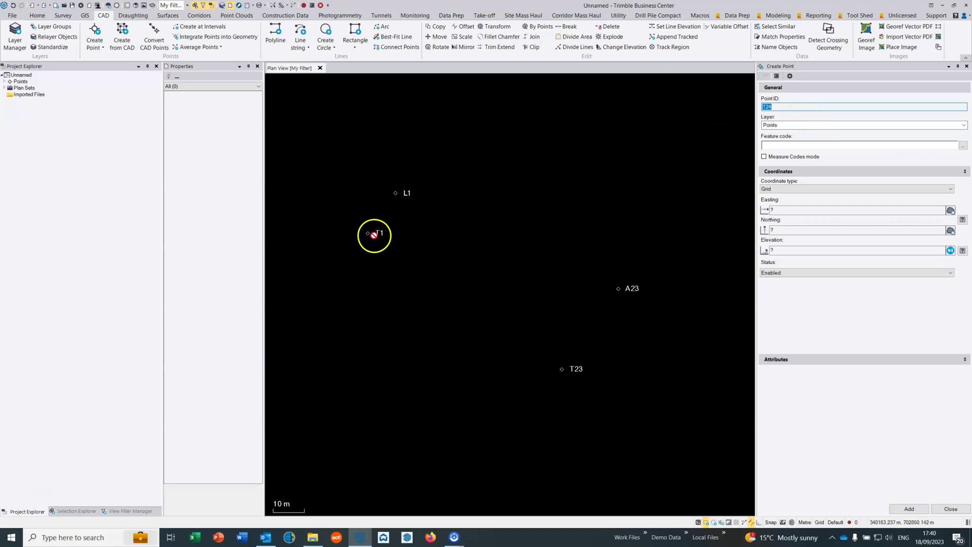
{"action": "left_click", "coordinate": [967, 66]}
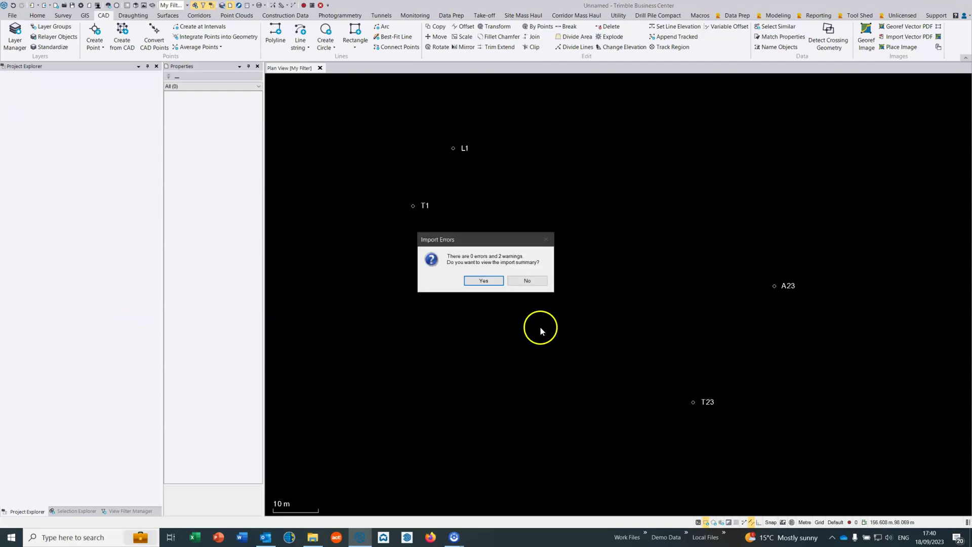
{"action": "left_click", "coordinate": [520, 282]}
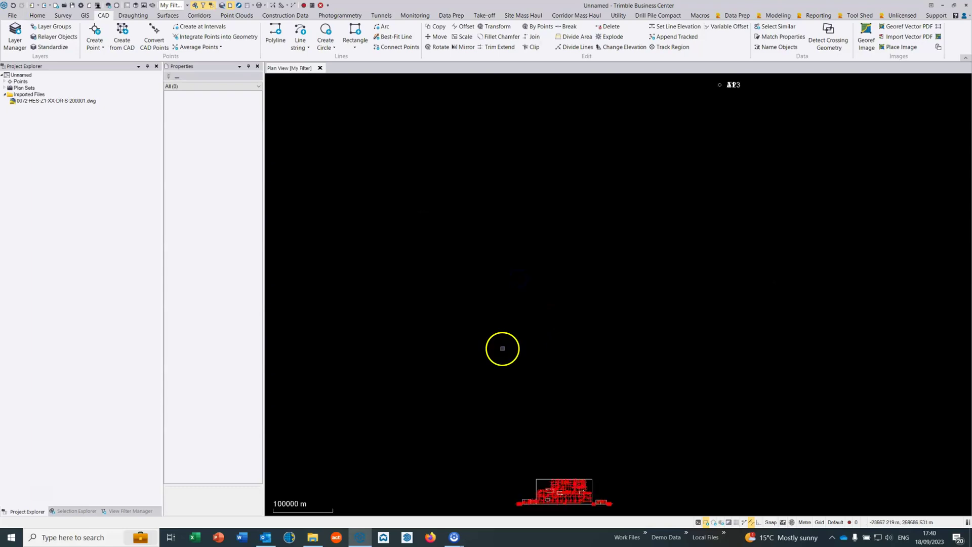
Delete the detail drawings to the right of the main column plan.
{"action": "middle_click_drag", "start_coordinate": [539, 449], "coordinate": [551, 363]}
{"action": "scroll", "coordinate": [534, 319], "scroll_direction": "up", "scroll_amount": 5}
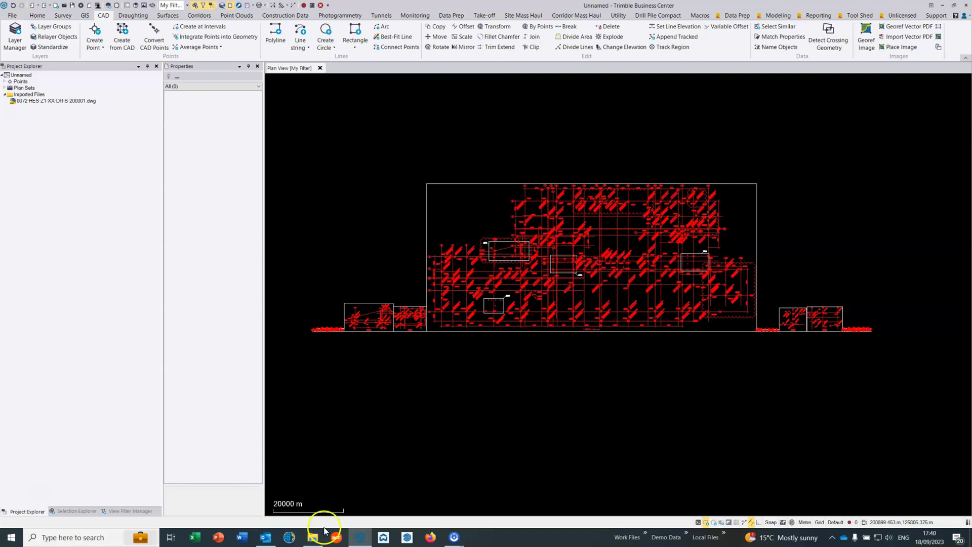
{"action": "mouse_move", "coordinate": [754, 359]}
{"action": "left_mouse_down"}
{"action": "mouse_move", "coordinate": [808, 341]}
{"action": "mouse_move", "coordinate": [883, 284]}
{"action": "left_mouse_up"}
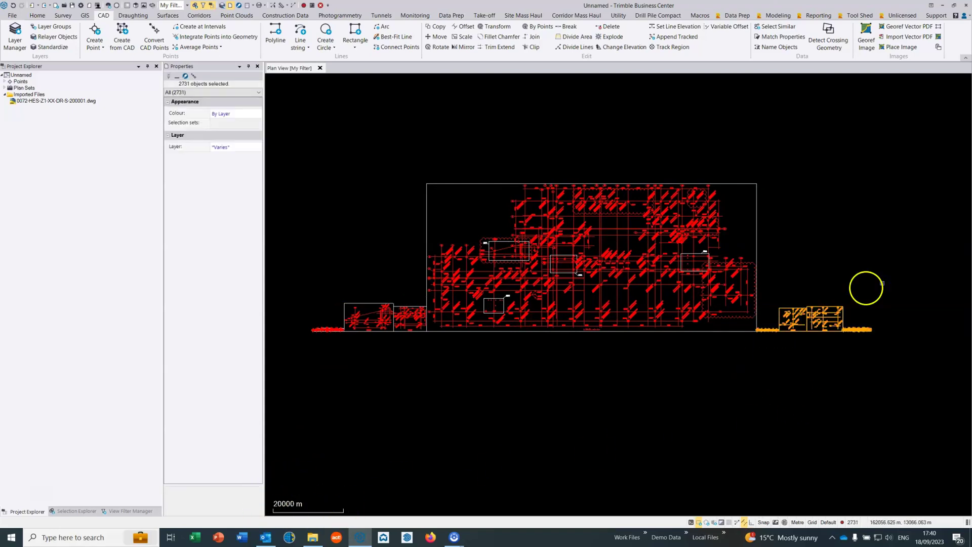
{"action": "key", "text": "Delete"}
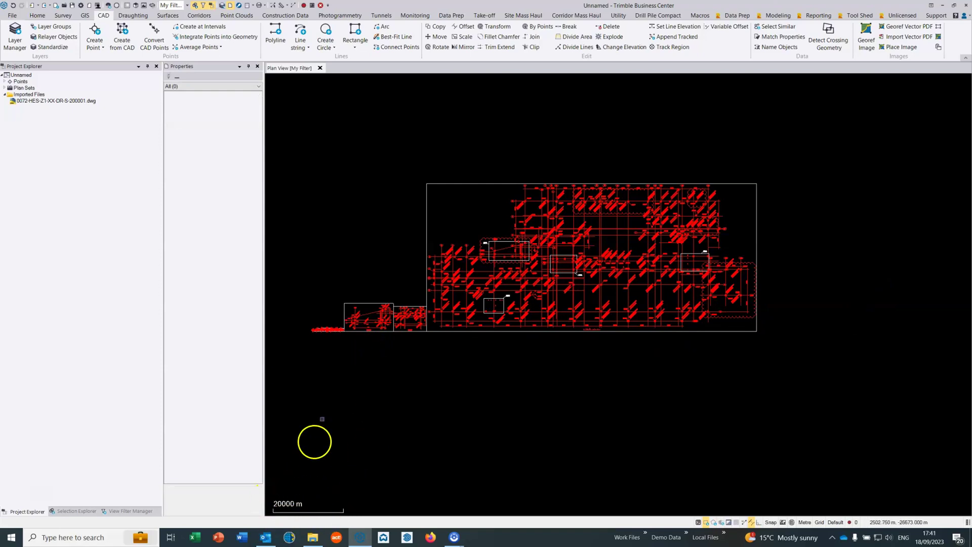
Delete the small detail drawings to the left of the main column plan.
{"action": "scroll", "coordinate": [326, 347], "scroll_direction": "up", "scroll_amount": 2}
{"action": "middle_click_drag", "start_coordinate": [325, 347], "coordinate": [416, 335]}
{"action": "scroll", "coordinate": [347, 328], "scroll_direction": "up", "scroll_amount": 2}
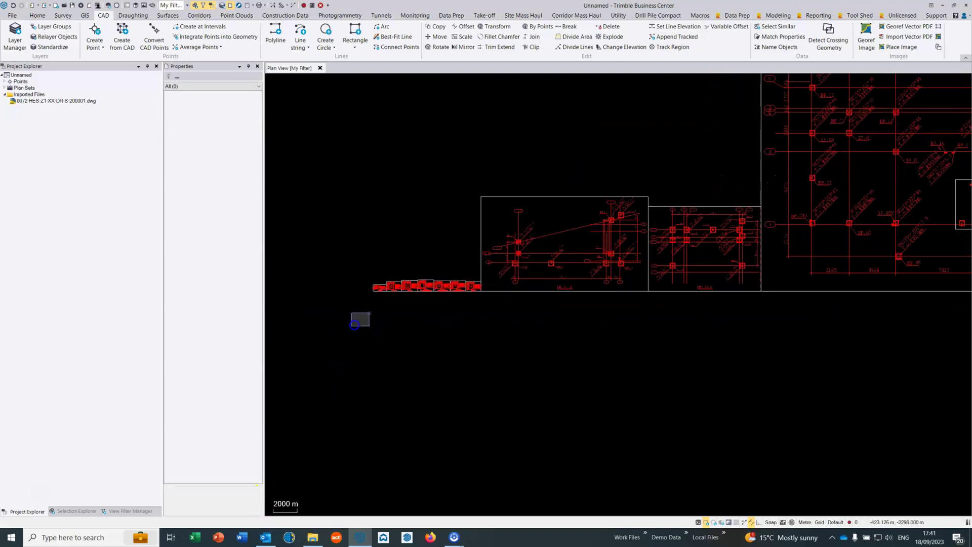
{"action": "left_click_drag", "start_coordinate": [351, 325], "coordinate": [762, 188]}
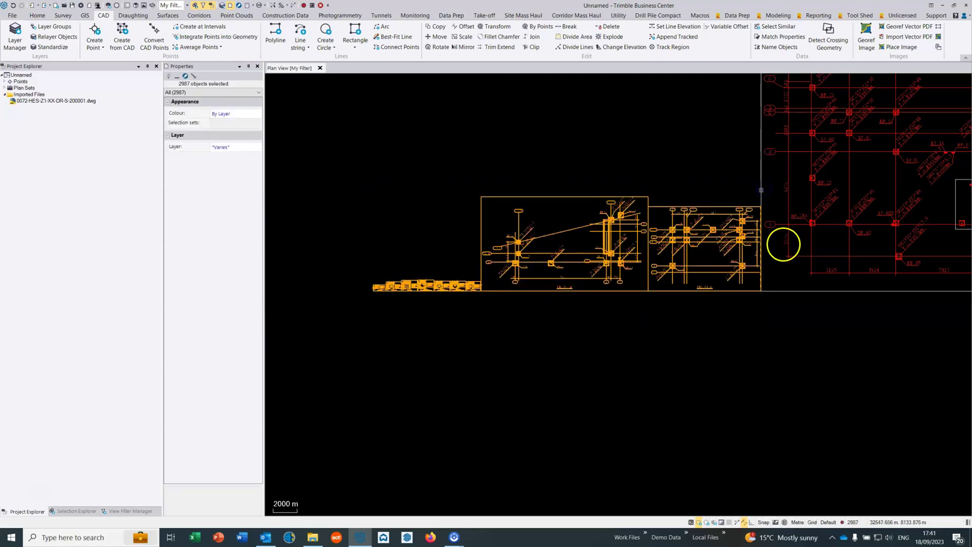
{"action": "key", "text": "Delete"}
{"action": "scroll", "coordinate": [794, 292], "scroll_direction": "up", "scroll_amount": 4}
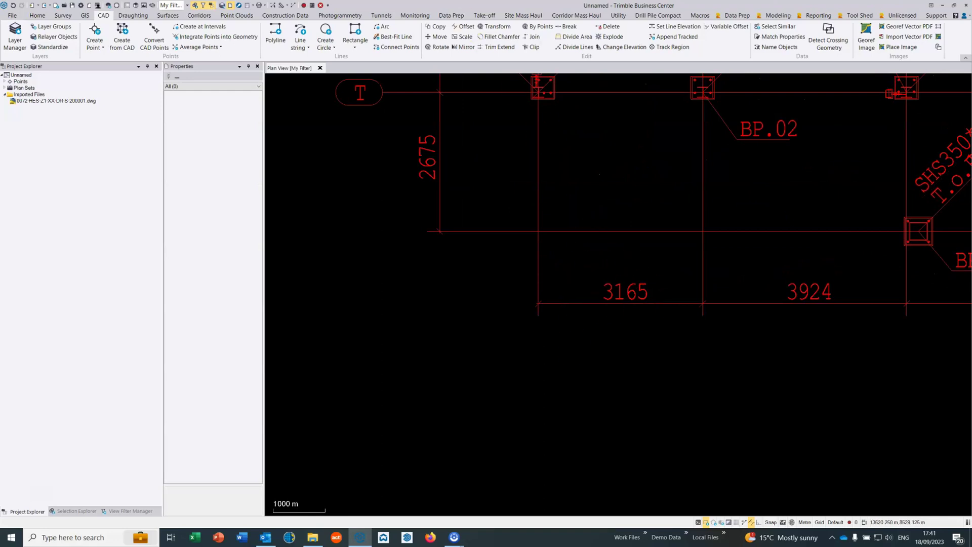
{"action": "scroll", "coordinate": [304, 182], "scroll_direction": "down", "scroll_amount": 8}
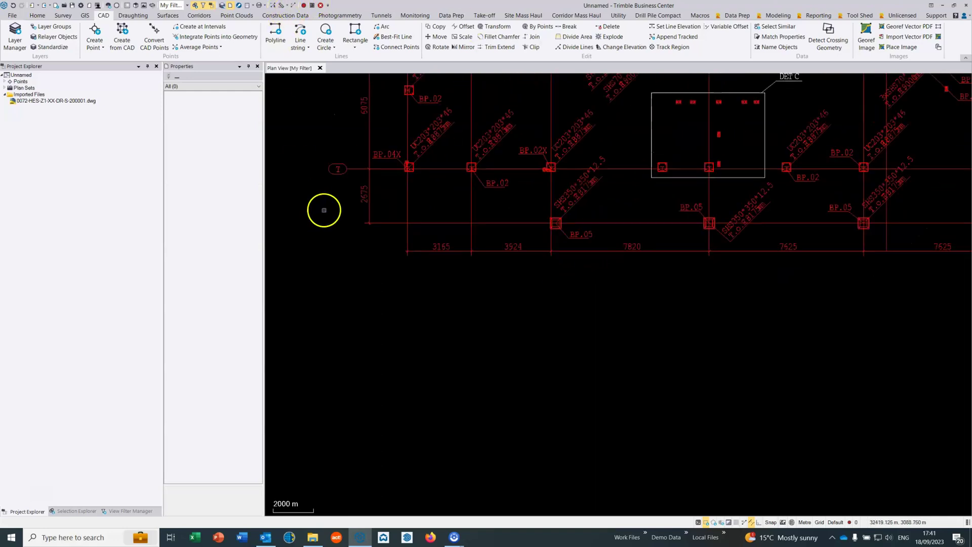
Window-select the entire remaining steelwork drawing, all 12096 objects, from the Home tab.
{"action": "left_click", "coordinate": [37, 15]}
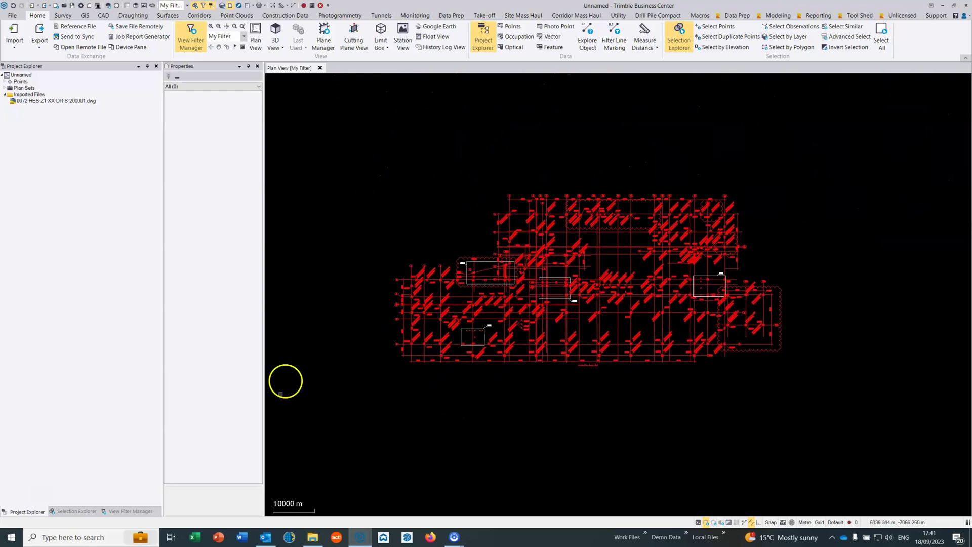
{"action": "mouse_move", "coordinate": [325, 421]}
{"action": "left_mouse_down"}
{"action": "mouse_move", "coordinate": [697, 217]}
{"action": "mouse_move", "coordinate": [815, 135]}
{"action": "left_mouse_up"}
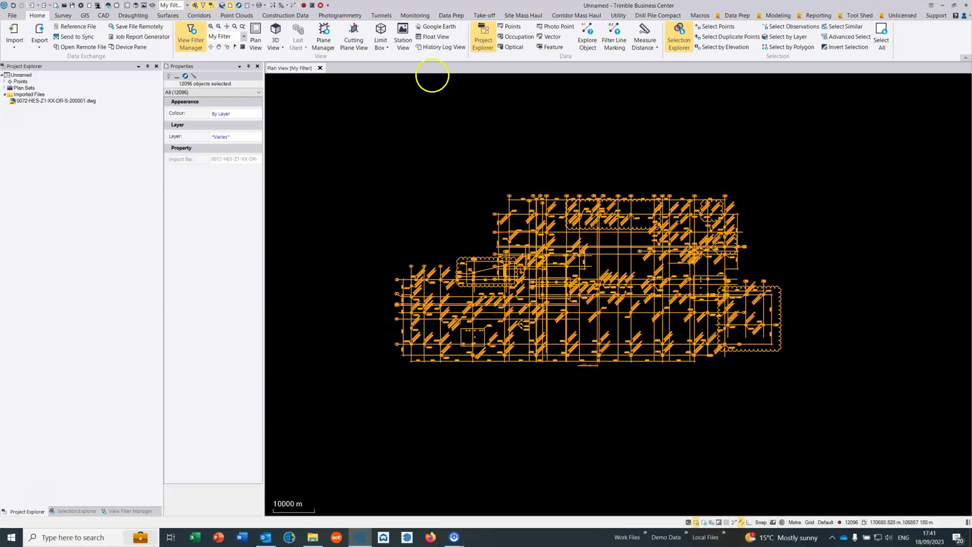
{"action": "left_click", "coordinate": [103, 16]}
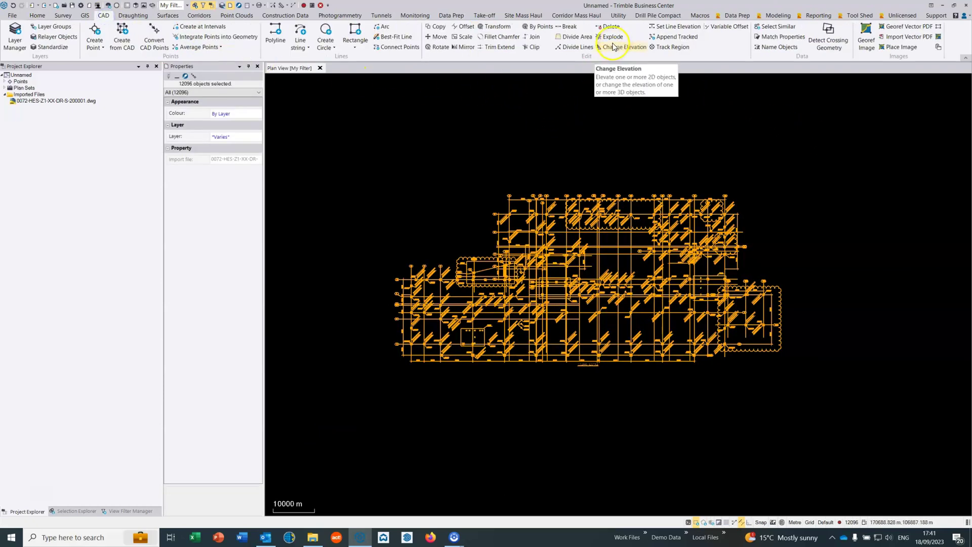
Scale the selected drawing about base point 0,0 by a horizontal factor of 0.001.
{"action": "left_click", "coordinate": [462, 38]}
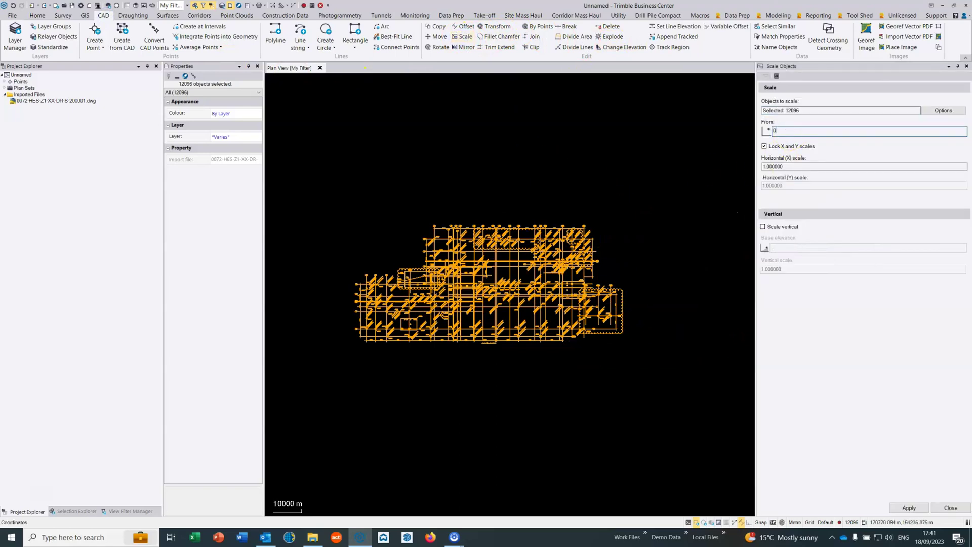
{"action": "type", "text": "0,0"}
{"action": "left_click", "coordinate": [779, 166]}
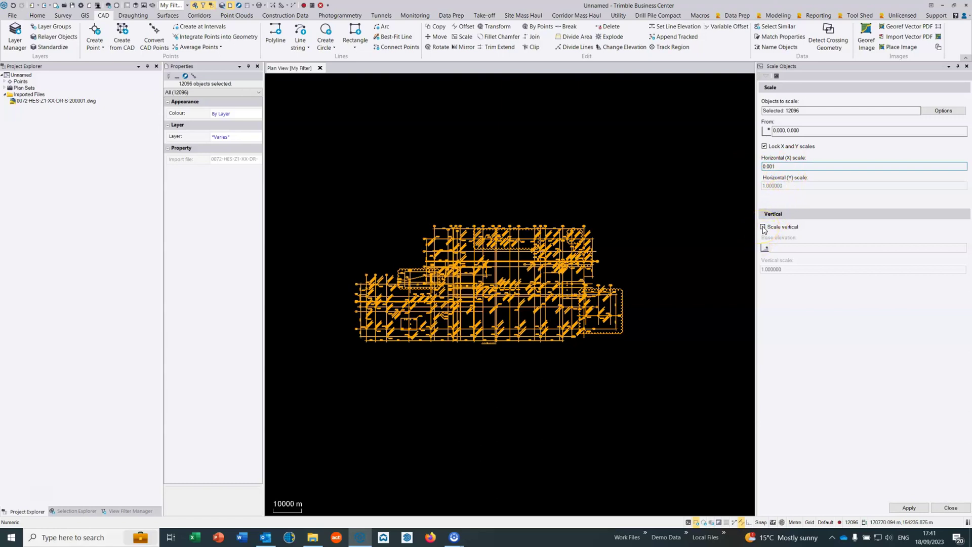
{"action": "left_click", "coordinate": [901, 509]}
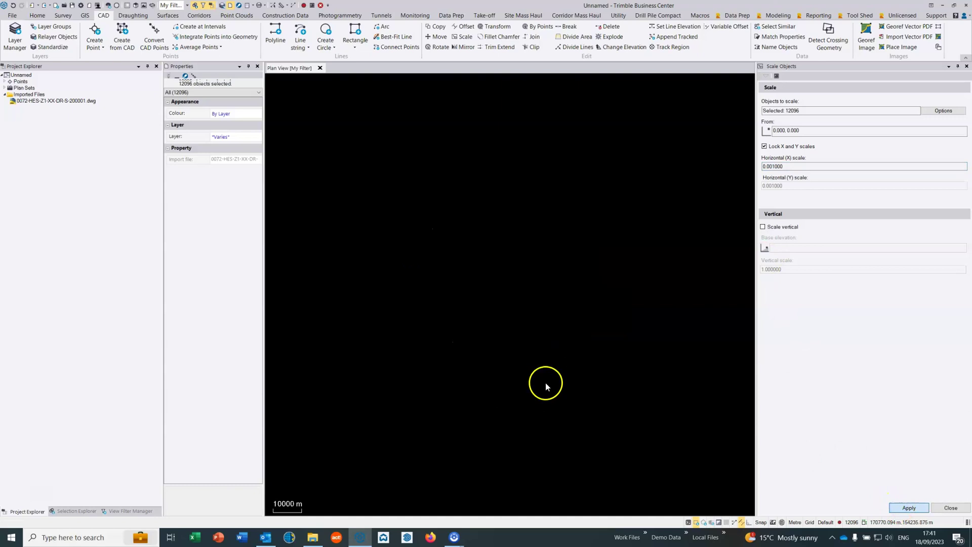
{"action": "left_click", "coordinate": [967, 66]}
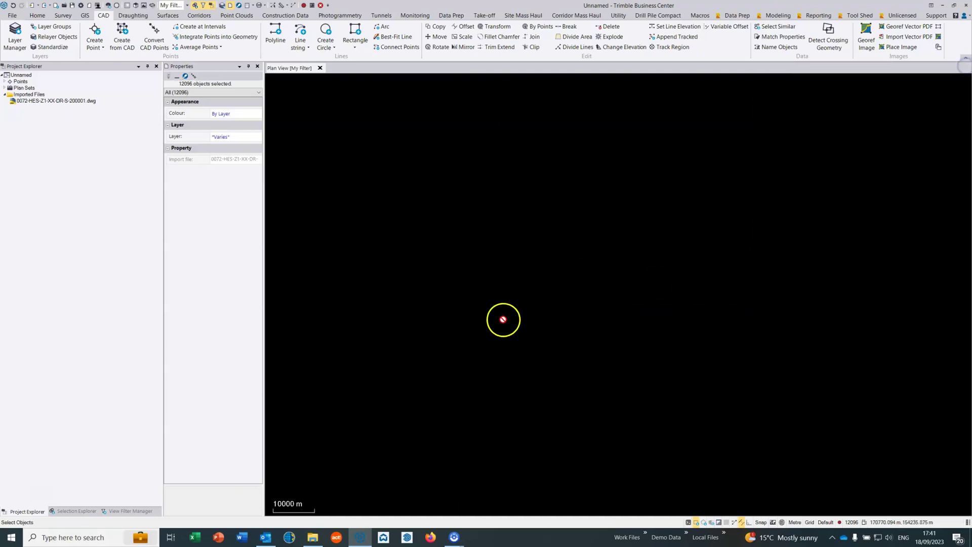
Pan and zoom the plan view to find the shrunken column plan.
{"action": "scroll", "coordinate": [503, 320], "scroll_direction": "down", "scroll_amount": 3}
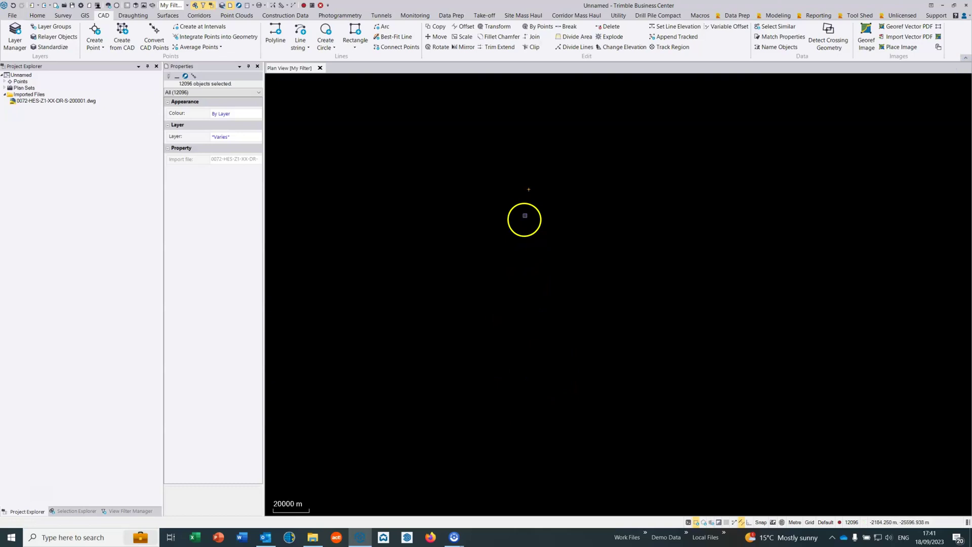
{"action": "scroll", "coordinate": [536, 130], "scroll_direction": "up", "scroll_amount": 5}
{"action": "middle_click_drag", "start_coordinate": [515, 120], "coordinate": [533, 238]}
{"action": "scroll", "coordinate": [553, 267], "scroll_direction": "up", "scroll_amount": 5}
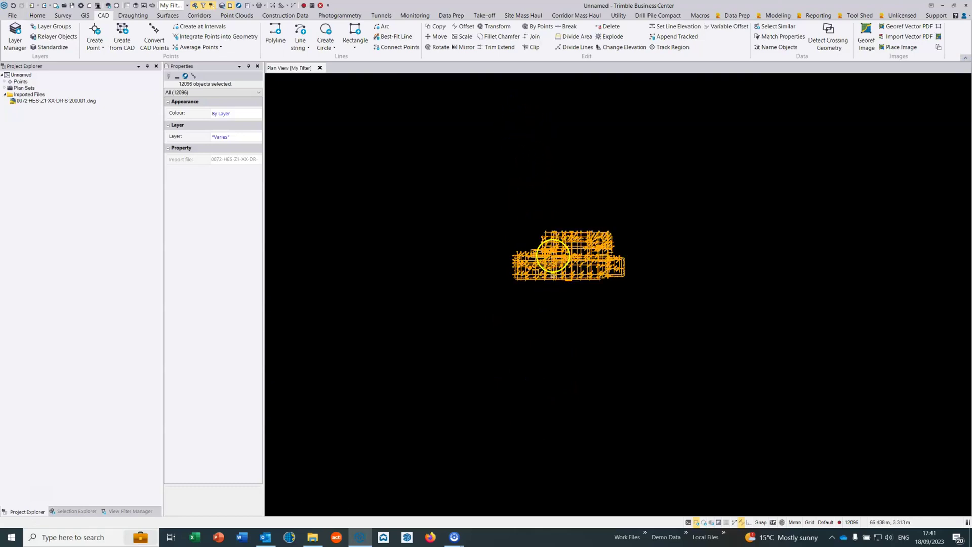
{"action": "scroll", "coordinate": [547, 251], "scroll_direction": "up", "scroll_amount": 2}
{"action": "scroll", "coordinate": [545, 254], "scroll_direction": "up", "scroll_amount": 2}
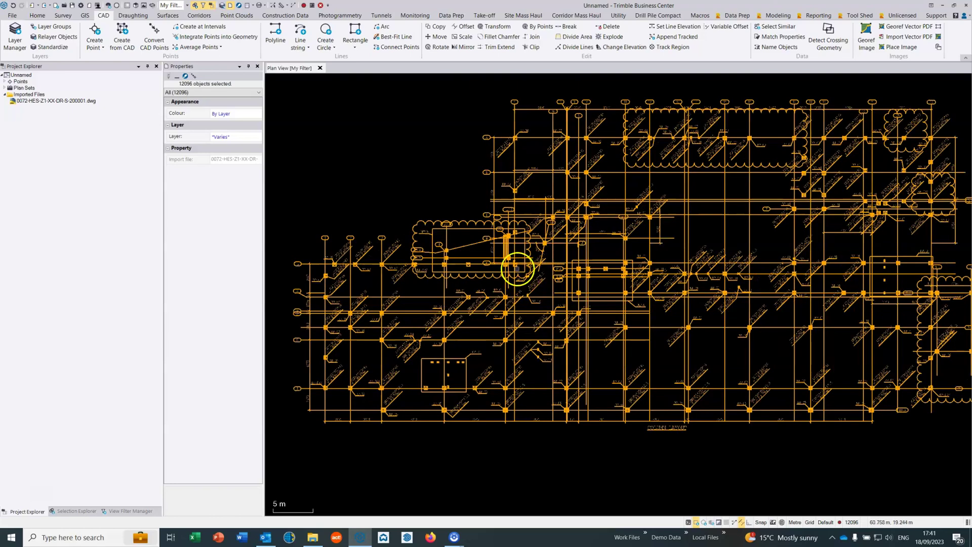
Start Move/Rotate/Scale by Points and select all 12096 drawing objects.
{"action": "left_click", "coordinate": [427, 160]}
{"action": "scroll", "coordinate": [439, 239], "scroll_direction": "down", "scroll_amount": 3}
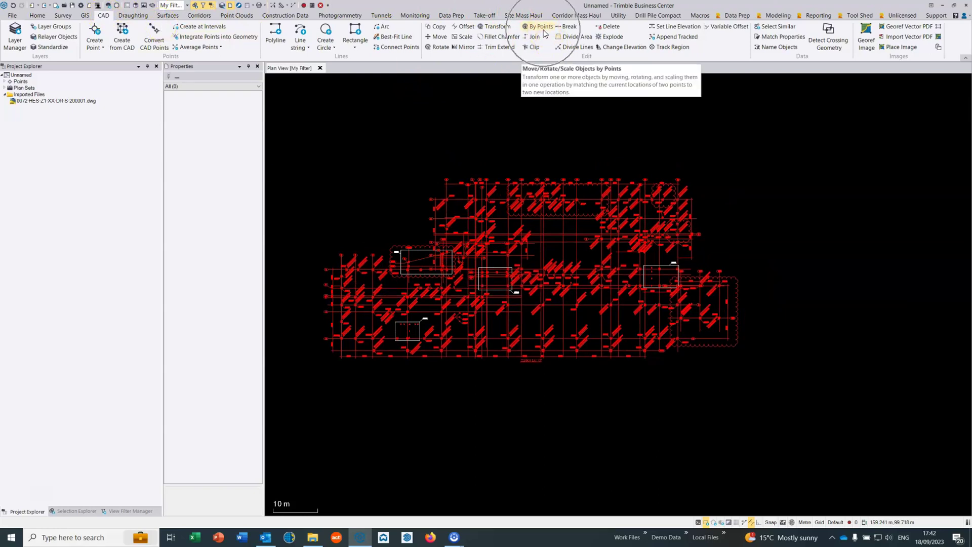
{"action": "left_click", "coordinate": [541, 26]}
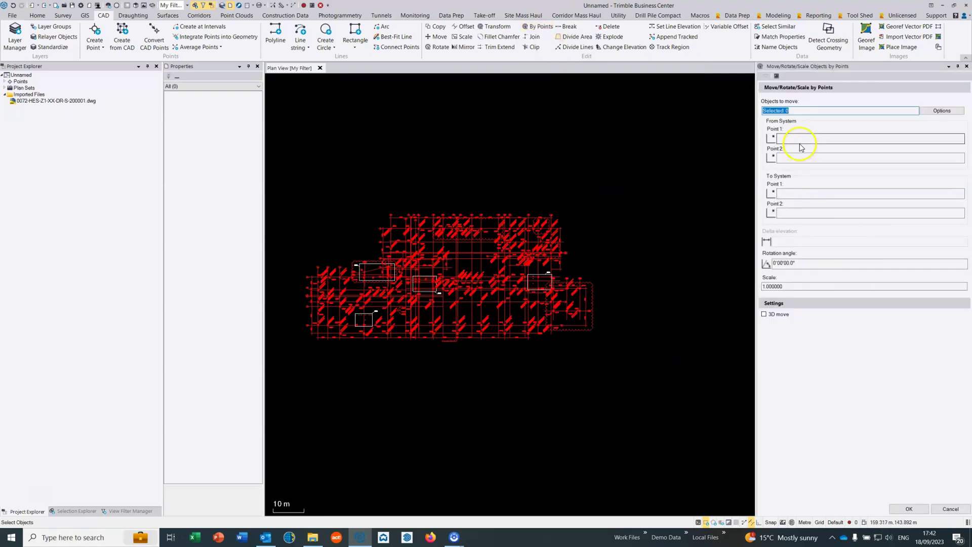
{"action": "left_click", "coordinate": [792, 110]}
{"action": "left_click_drag", "start_coordinate": [285, 366], "coordinate": [679, 137]}
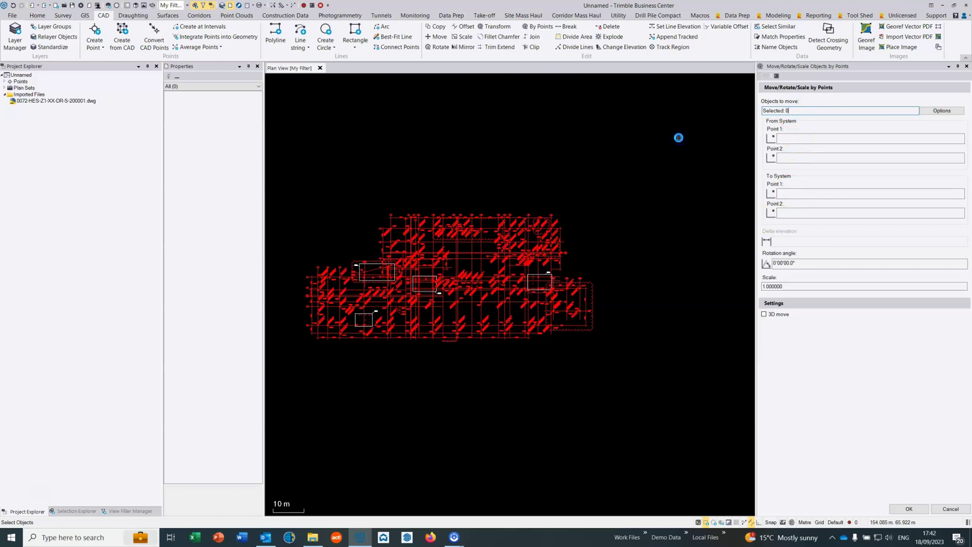
{"action": "left_click", "coordinate": [785, 138]}
Pick the first source point 36.527, 5.150 at a gridline intersection.
{"action": "scroll", "coordinate": [327, 335], "scroll_direction": "up", "scroll_amount": 10}
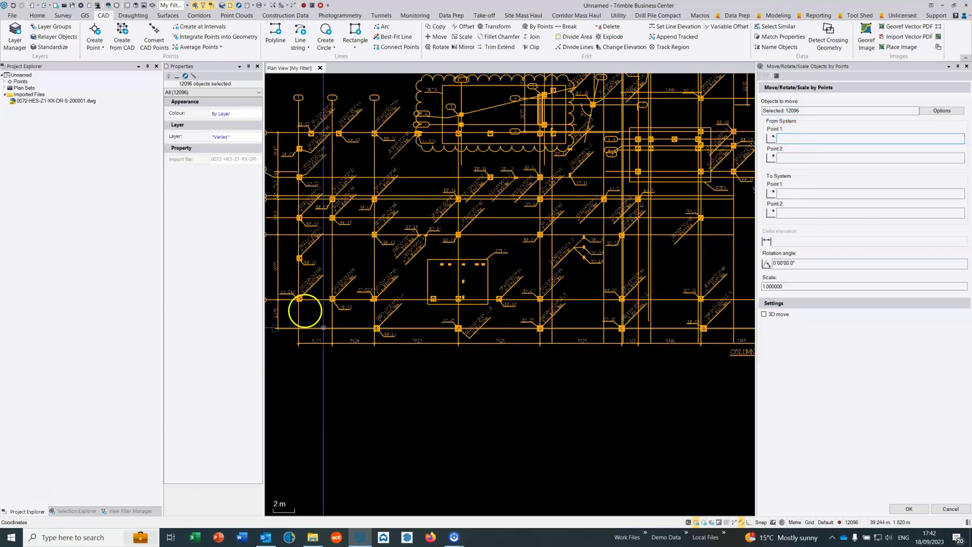
{"action": "middle_click_drag", "start_coordinate": [488, 189], "coordinate": [482, 217]}
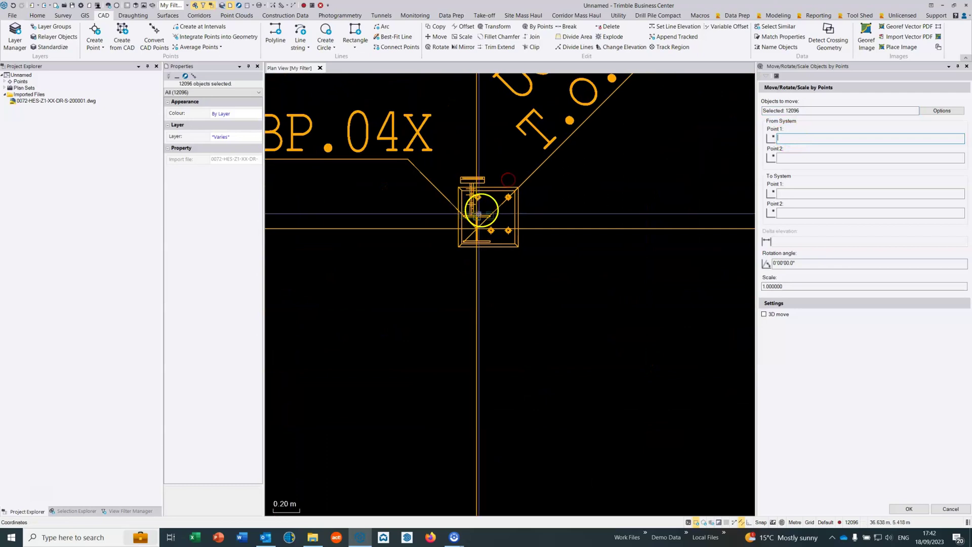
{"action": "scroll", "coordinate": [460, 255], "scroll_direction": "up", "scroll_amount": 10}
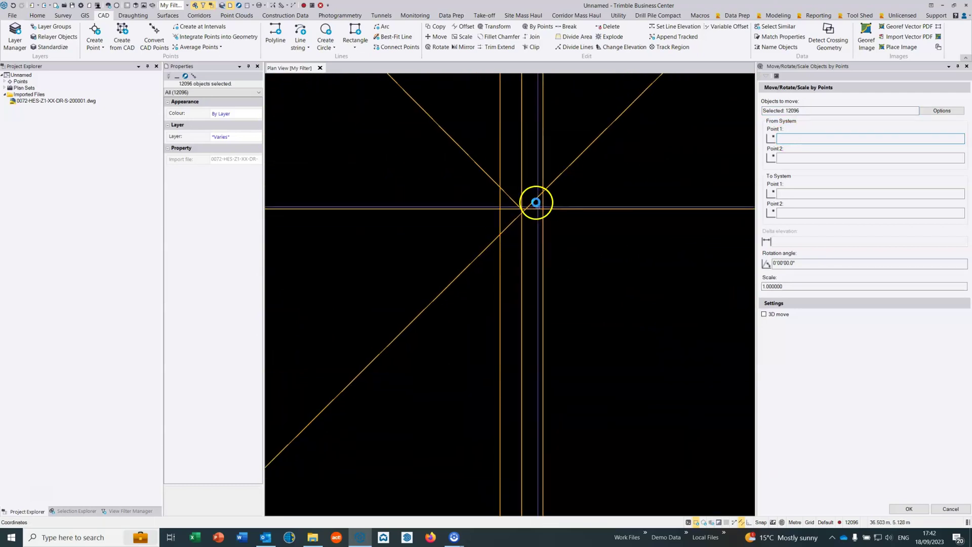
{"action": "scroll", "coordinate": [521, 210], "scroll_direction": "up", "scroll_amount": 2}
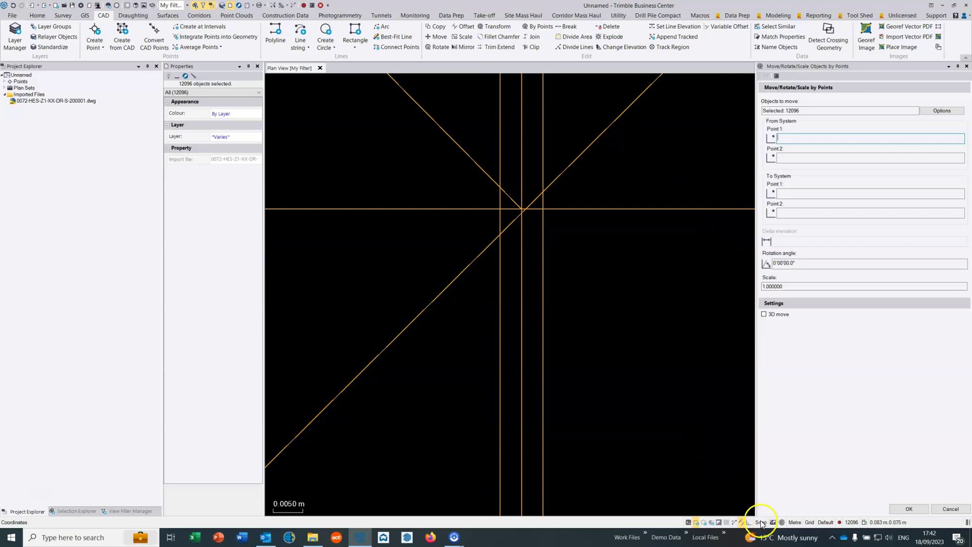
{"action": "left_click", "coordinate": [521, 208]}
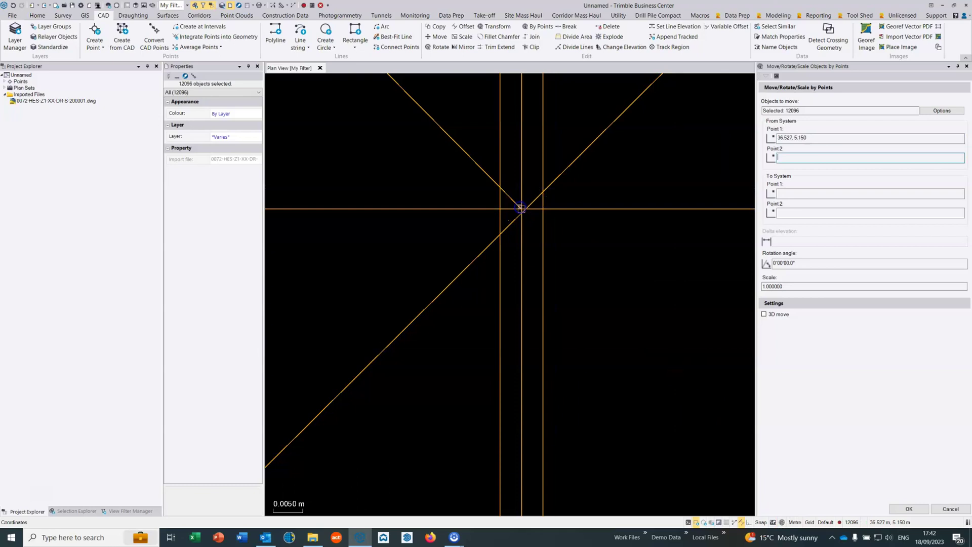
Pick the second source point 112.271, 5.150 at another gridline intersection.
{"action": "scroll", "coordinate": [519, 206], "scroll_direction": "down", "scroll_amount": 10}
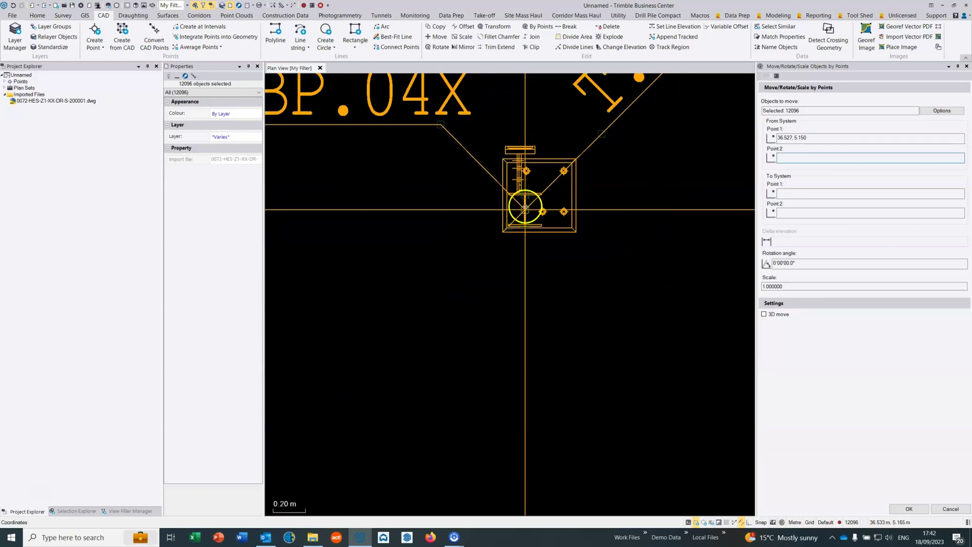
{"action": "scroll", "coordinate": [525, 206], "scroll_direction": "down", "scroll_amount": 6}
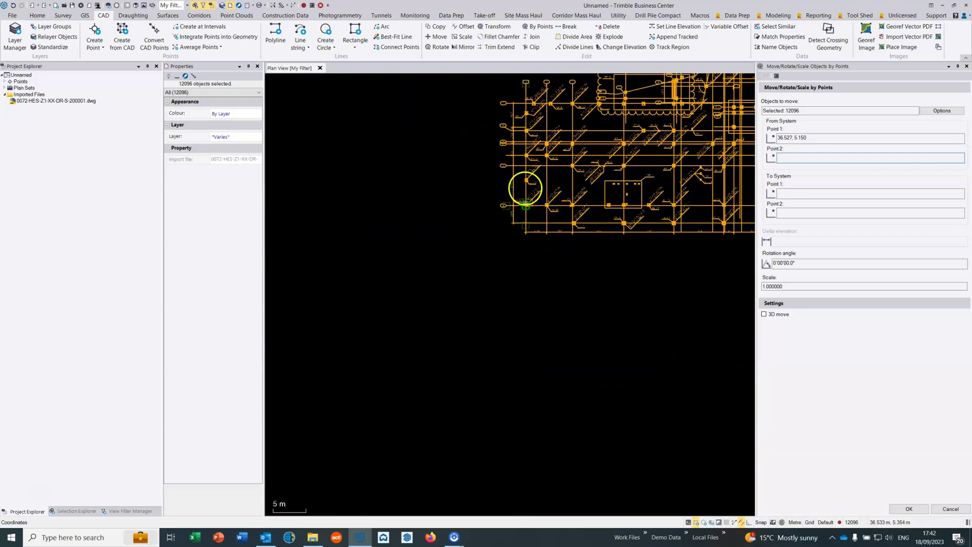
{"action": "middle_click_drag", "start_coordinate": [521, 186], "coordinate": [509, 230]}
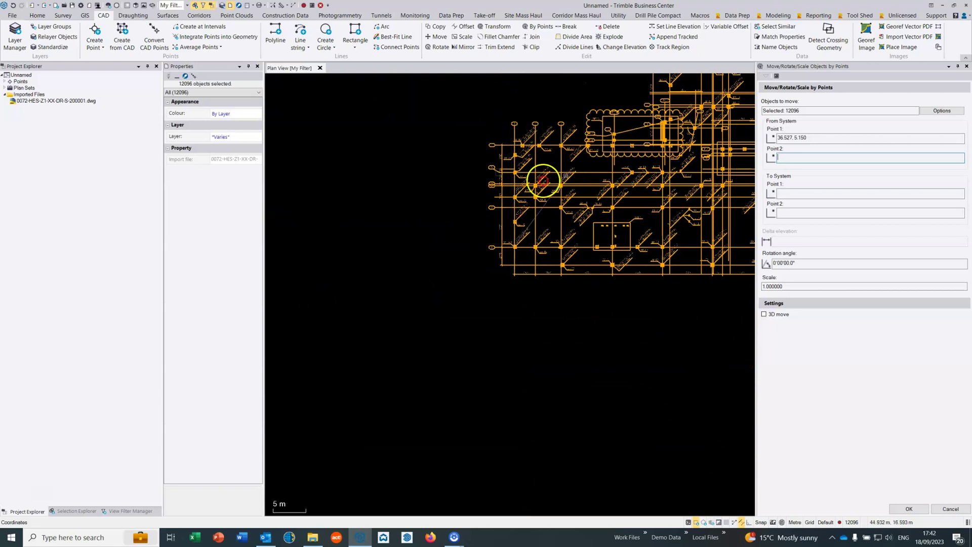
{"action": "middle_click_drag", "start_coordinate": [543, 180], "coordinate": [371, 182]}
{"action": "scroll", "coordinate": [582, 223], "scroll_direction": "up", "scroll_amount": 10}
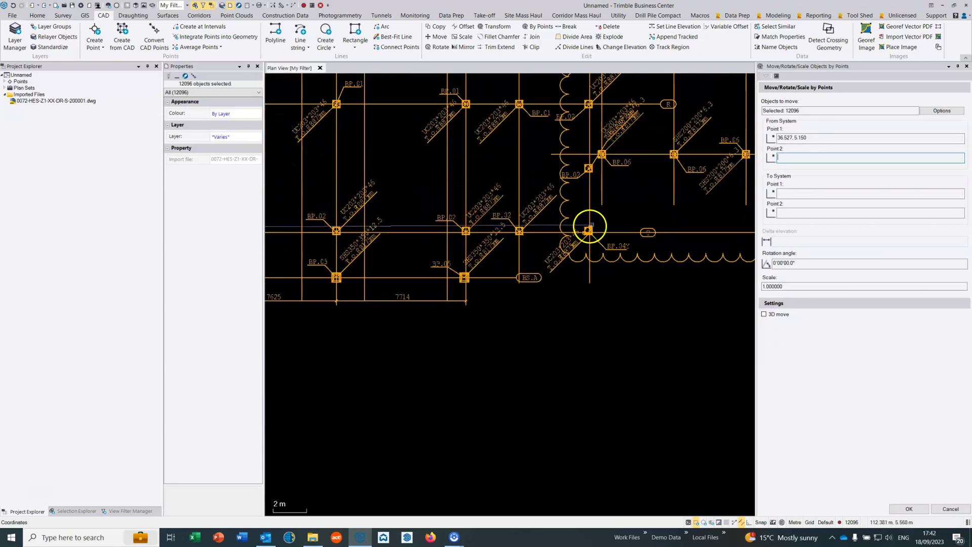
{"action": "scroll", "coordinate": [569, 263], "scroll_direction": "up", "scroll_amount": 8}
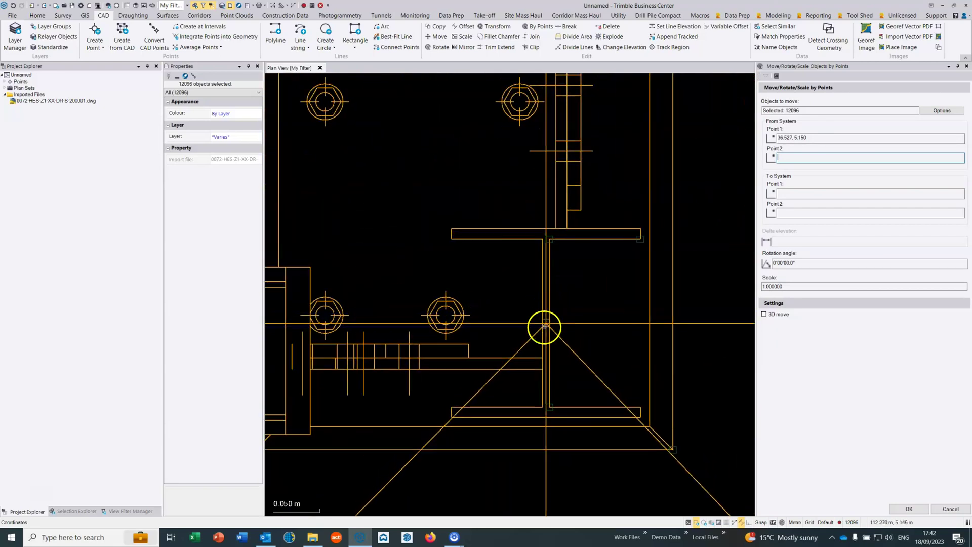
{"action": "scroll", "coordinate": [544, 326], "scroll_direction": "up", "scroll_amount": 1}
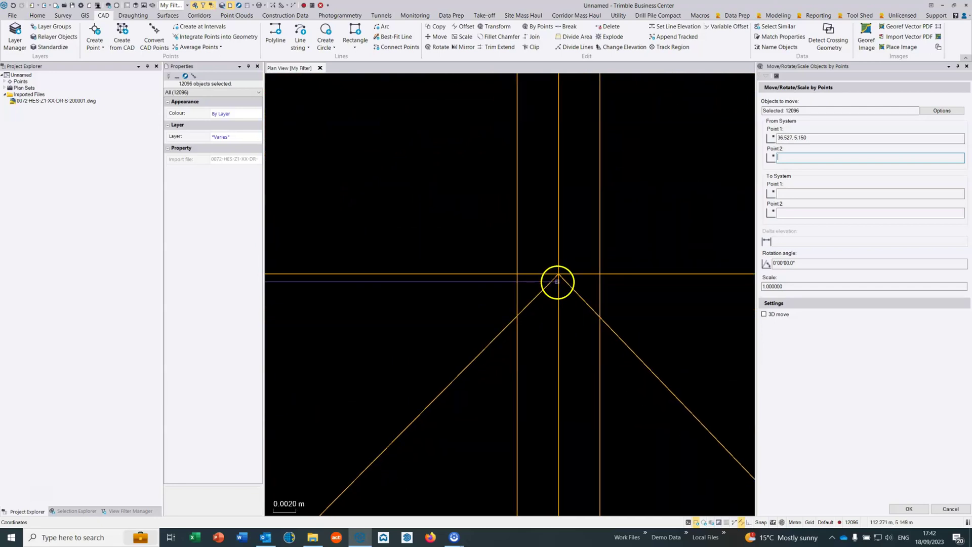
{"action": "left_click", "coordinate": [559, 274]}
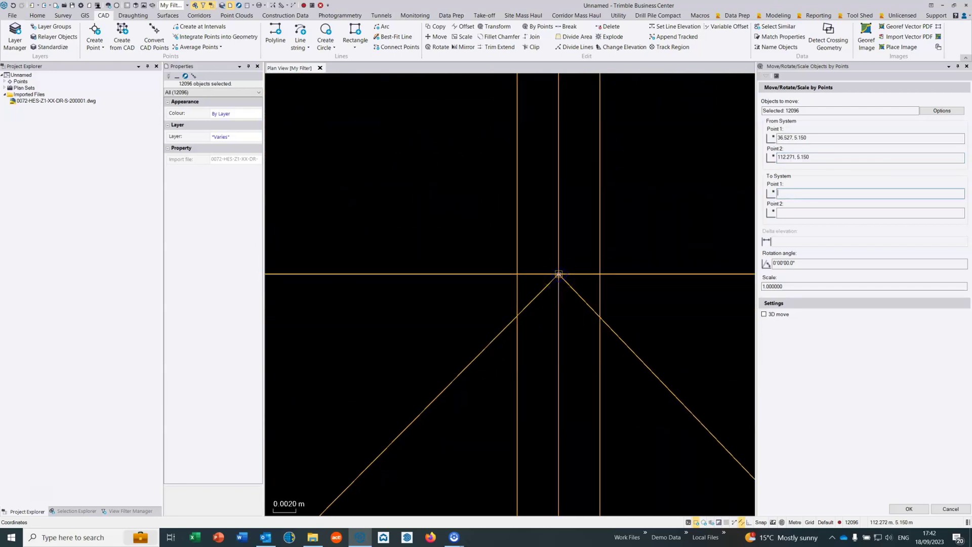
{"action": "scroll", "coordinate": [559, 274], "scroll_direction": "down", "scroll_amount": 8}
{"action": "scroll", "coordinate": [559, 274], "scroll_direction": "down", "scroll_amount": 10}
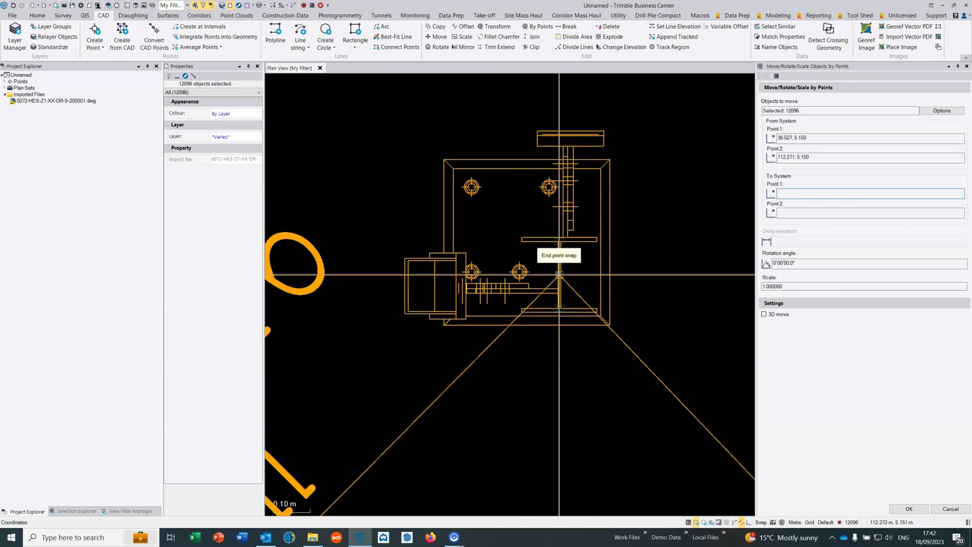
{"action": "scroll", "coordinate": [558, 272], "scroll_direction": "down", "scroll_amount": 5}
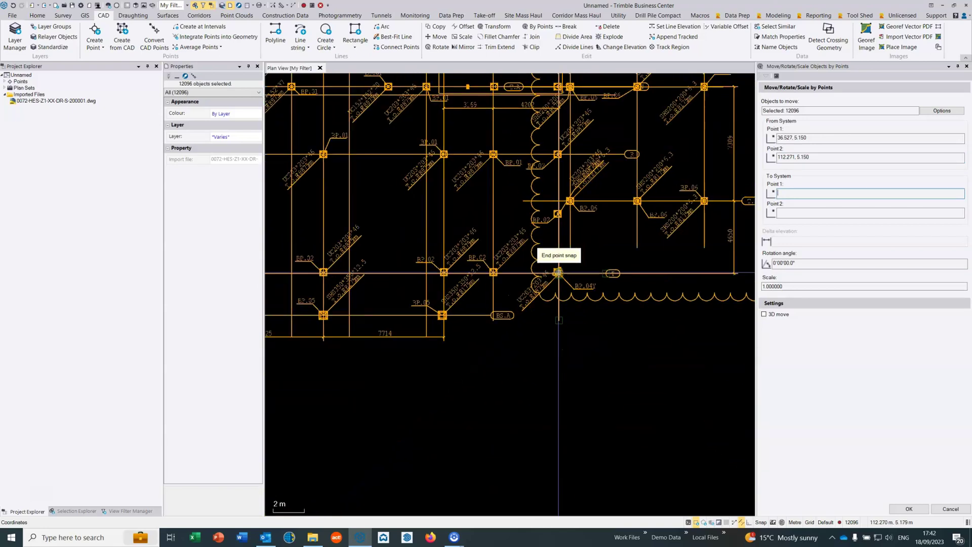
{"action": "middle_click_drag", "start_coordinate": [567, 304], "coordinate": [569, 326]}
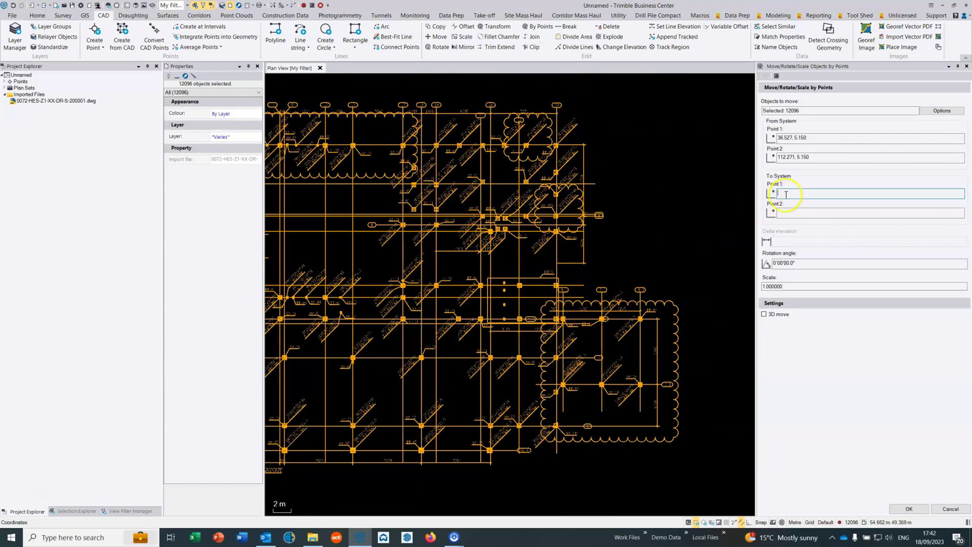
Set site point T1 as the first target point.
{"action": "middle_click", "coordinate": [651, 190]}
{"action": "middle_click", "coordinate": [651, 189]}
{"action": "middle_click_drag", "start_coordinate": [651, 191], "coordinate": [625, 174]}
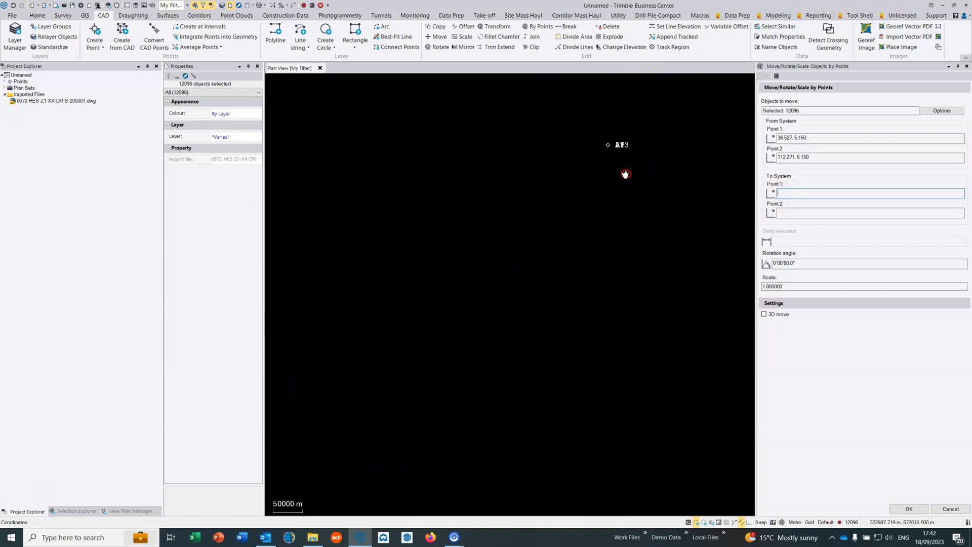
{"action": "scroll", "coordinate": [616, 162], "scroll_direction": "up", "scroll_amount": 5}
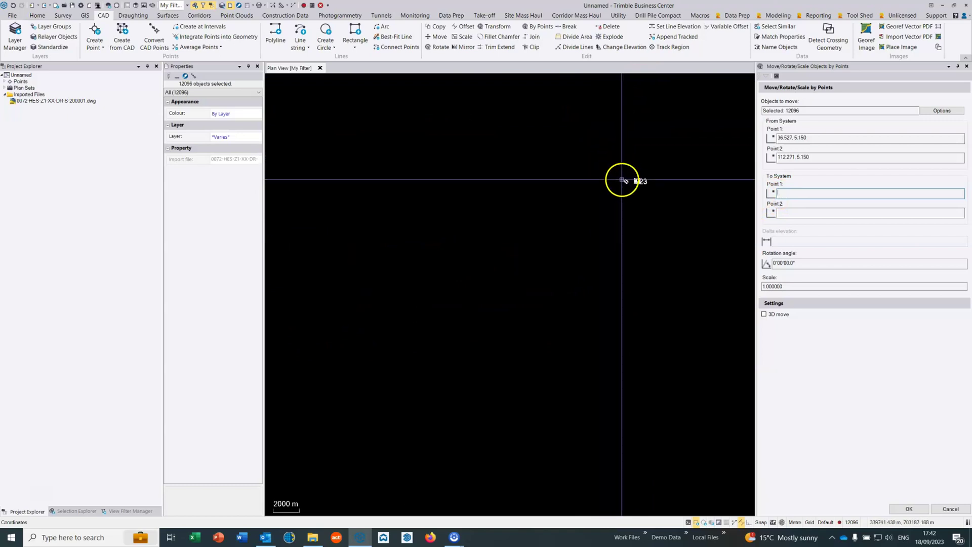
{"action": "scroll", "coordinate": [620, 180], "scroll_direction": "up", "scroll_amount": 5}
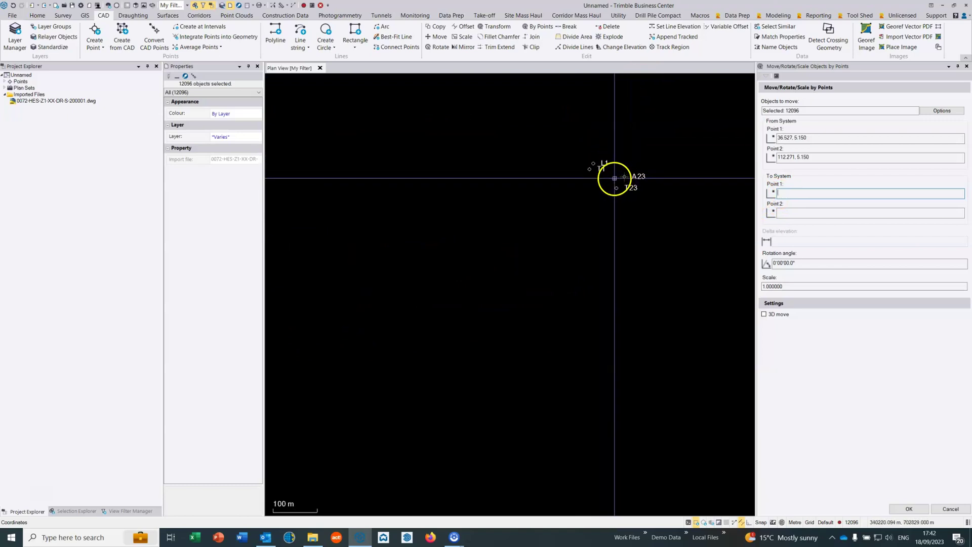
{"action": "scroll", "coordinate": [614, 178], "scroll_direction": "up", "scroll_amount": 1}
{"action": "scroll", "coordinate": [610, 171], "scroll_direction": "up", "scroll_amount": 3}
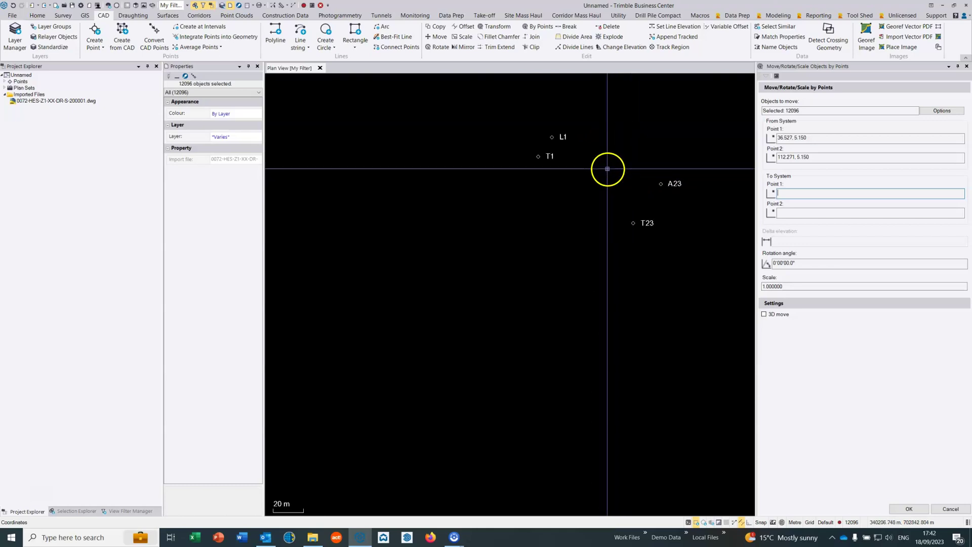
{"action": "left_click", "coordinate": [538, 157]}
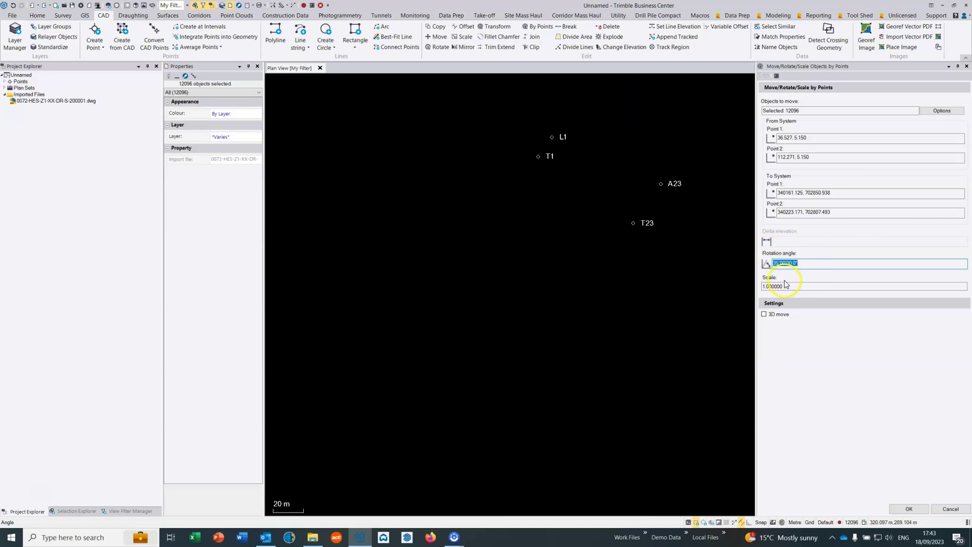
Set T23 as second target, rotation 35°00'00", scale 1.000000, and apply the transformation.
{"action": "left_click", "coordinate": [786, 288]}
{"action": "left_click", "coordinate": [796, 288]}
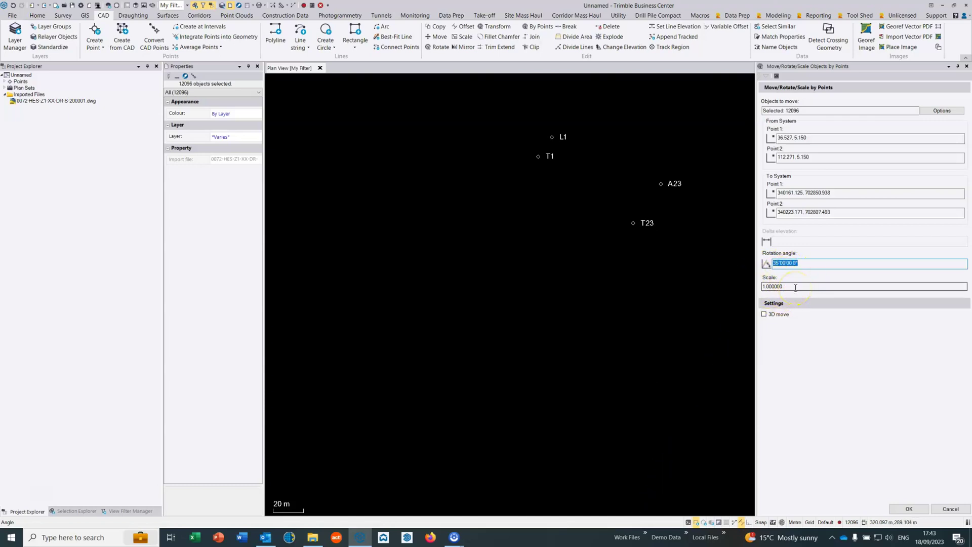
{"action": "left_click", "coordinate": [795, 288]}
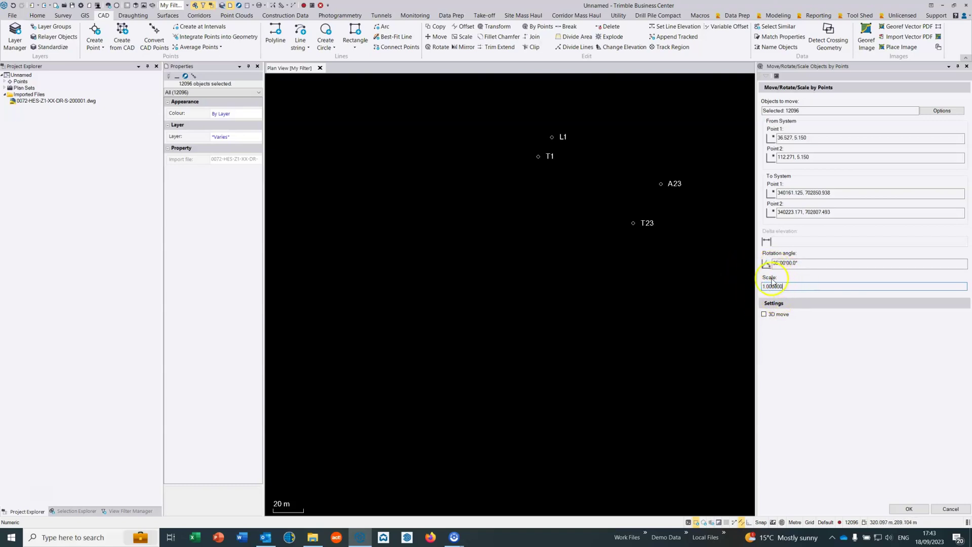
{"action": "left_click", "coordinate": [906, 509]}
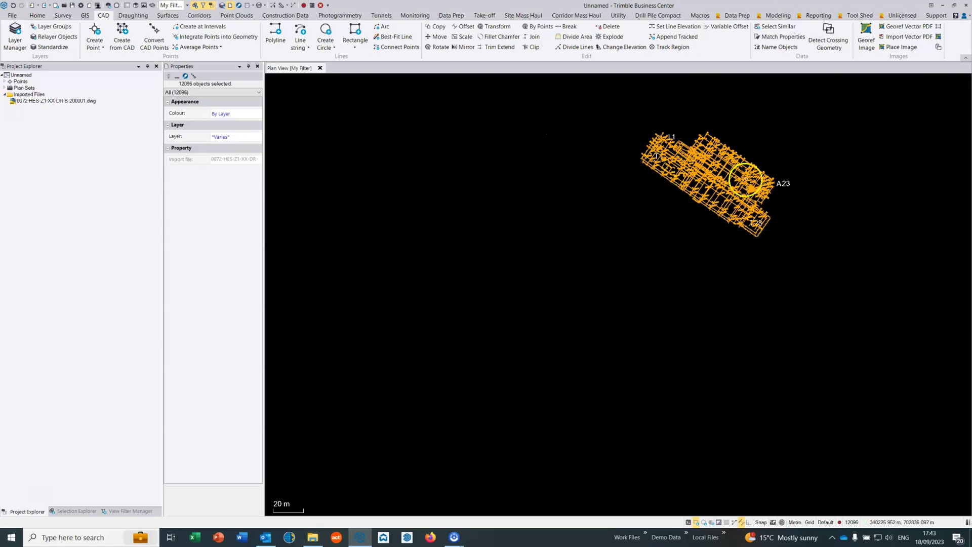
Zoom into site point A23 to inspect the moved gridline intersection.
{"action": "scroll", "coordinate": [779, 178], "scroll_direction": "up", "scroll_amount": 6}
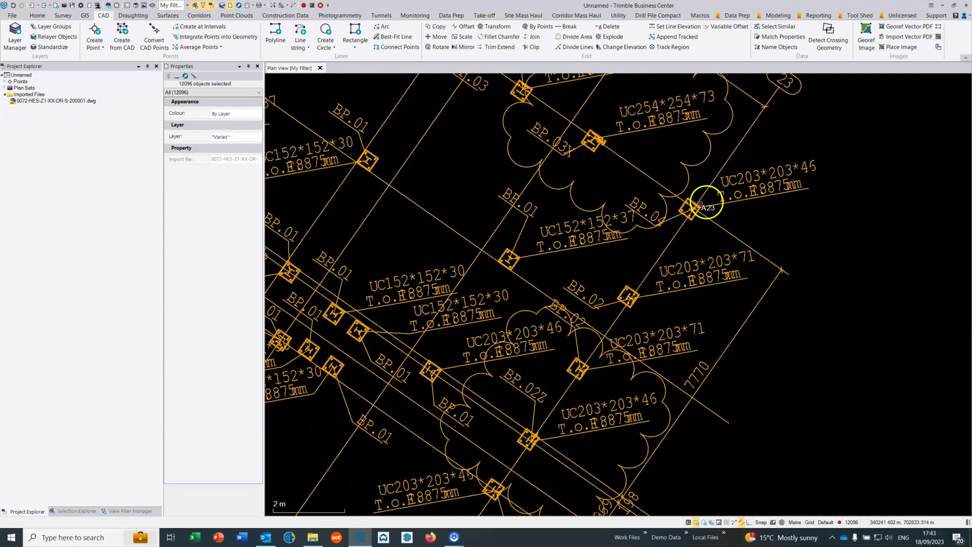
{"action": "scroll", "coordinate": [677, 213], "scroll_direction": "up", "scroll_amount": 4}
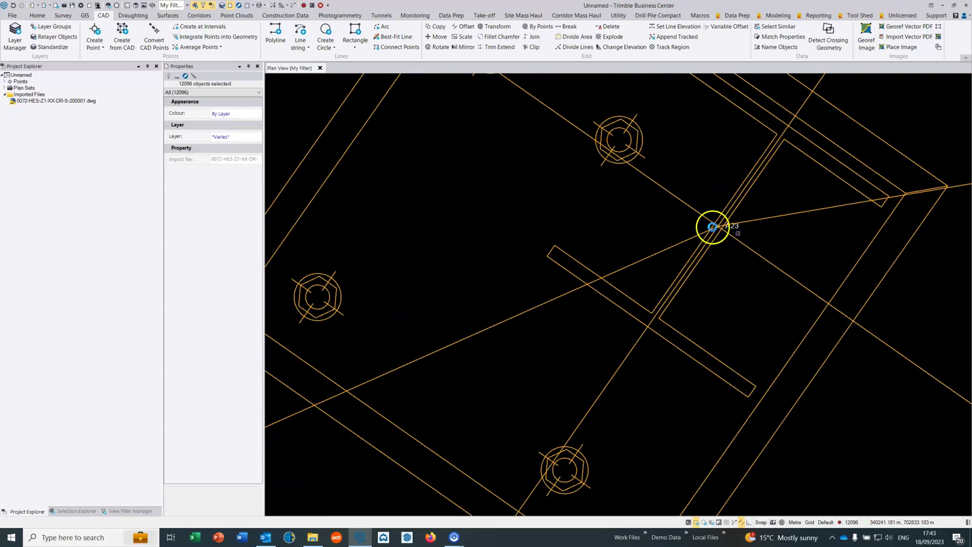
{"action": "scroll", "coordinate": [730, 231], "scroll_direction": "up", "scroll_amount": 5}
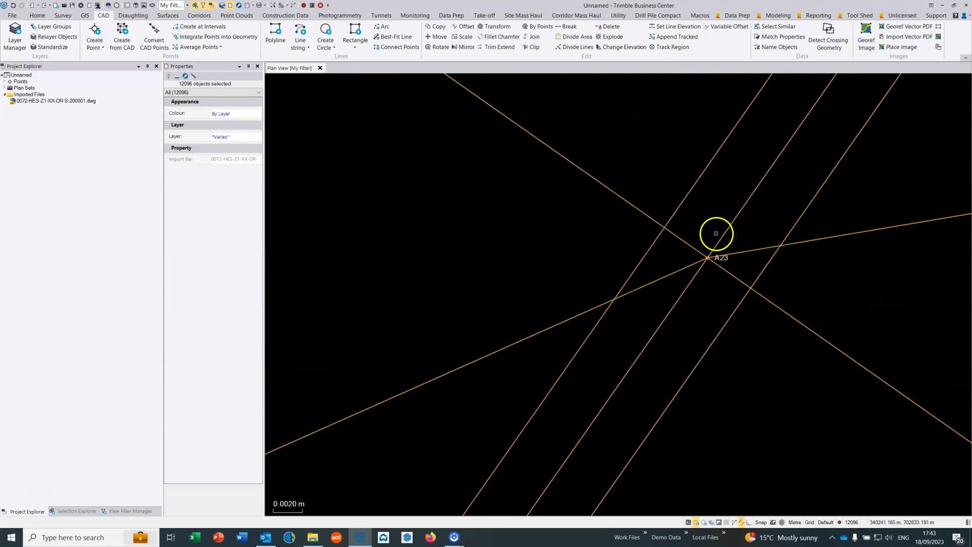
Start an Inverse check from site point A23.
{"action": "left_click", "coordinate": [294, 6]}
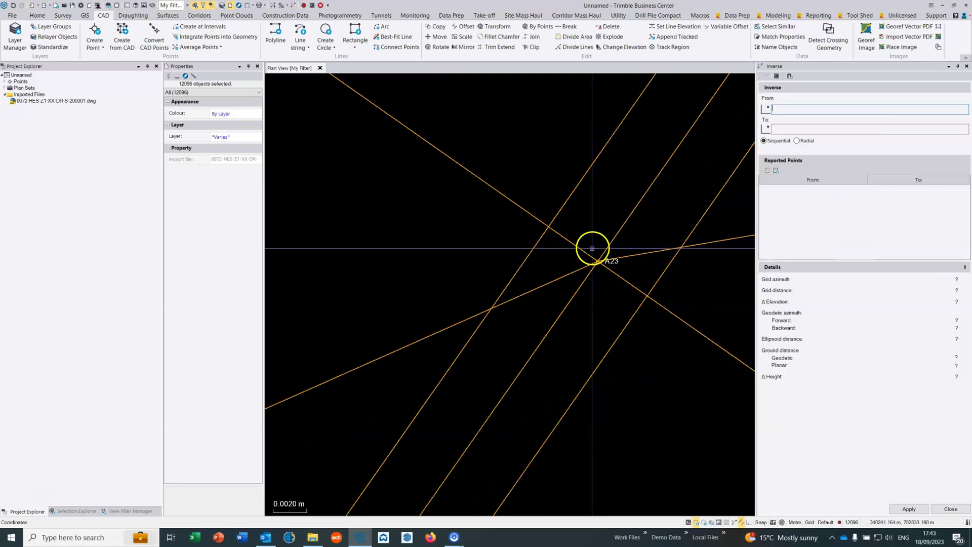
{"action": "scroll", "coordinate": [596, 260], "scroll_direction": "up", "scroll_amount": 2}
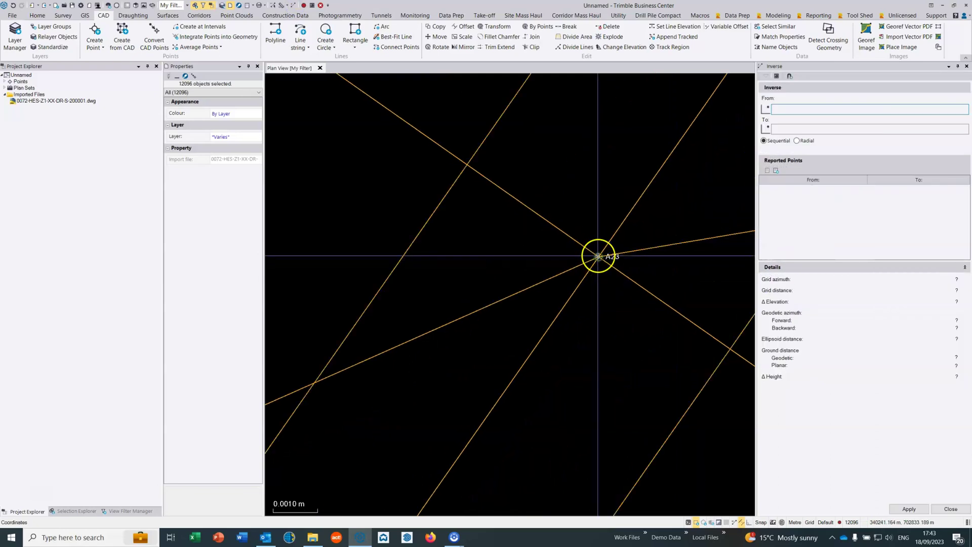
{"action": "left_click", "coordinate": [598, 256]}
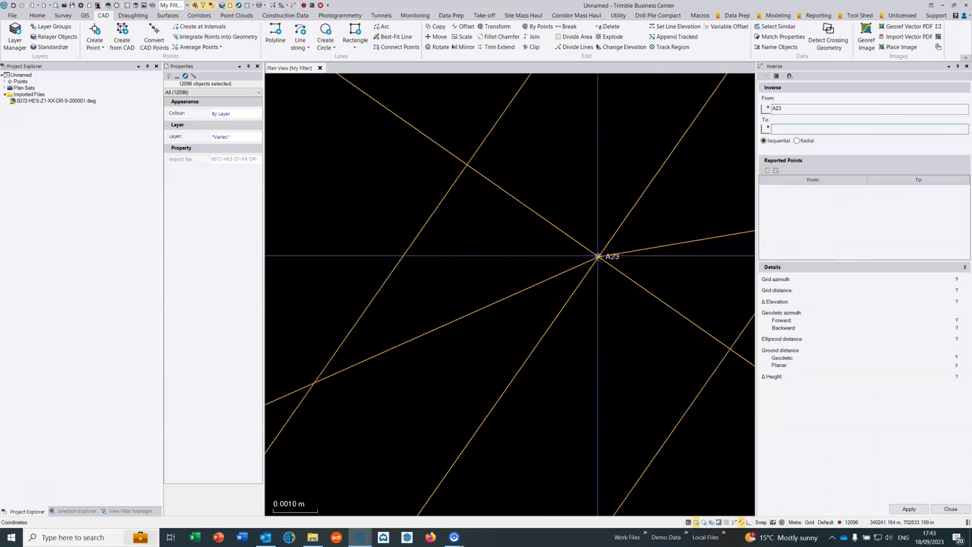
{"action": "scroll", "coordinate": [592, 238], "scroll_direction": "up", "scroll_amount": 3}
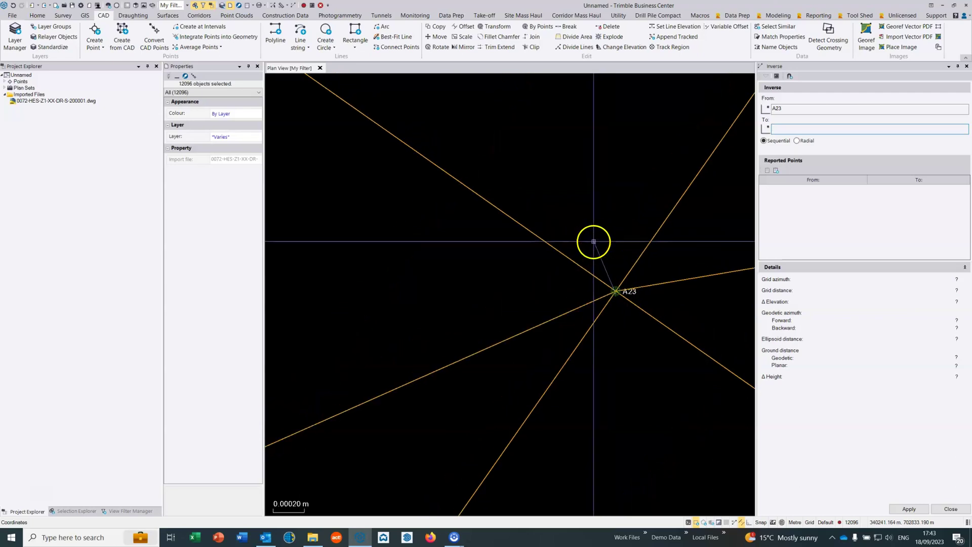
Hide the Points layer, pick the line intersection as end point, confirming 0.0000 m.
{"action": "left_click", "coordinate": [129, 511]}
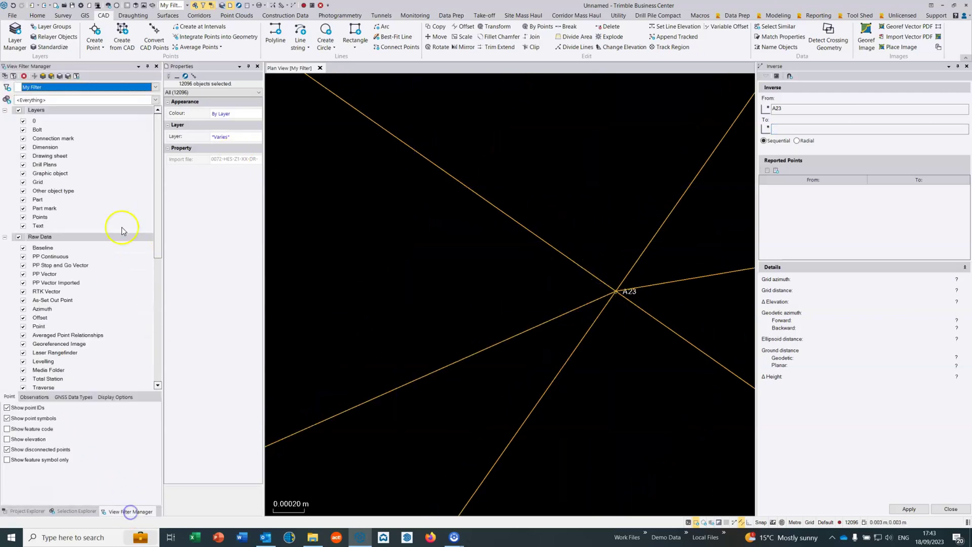
{"action": "left_click", "coordinate": [18, 110]}
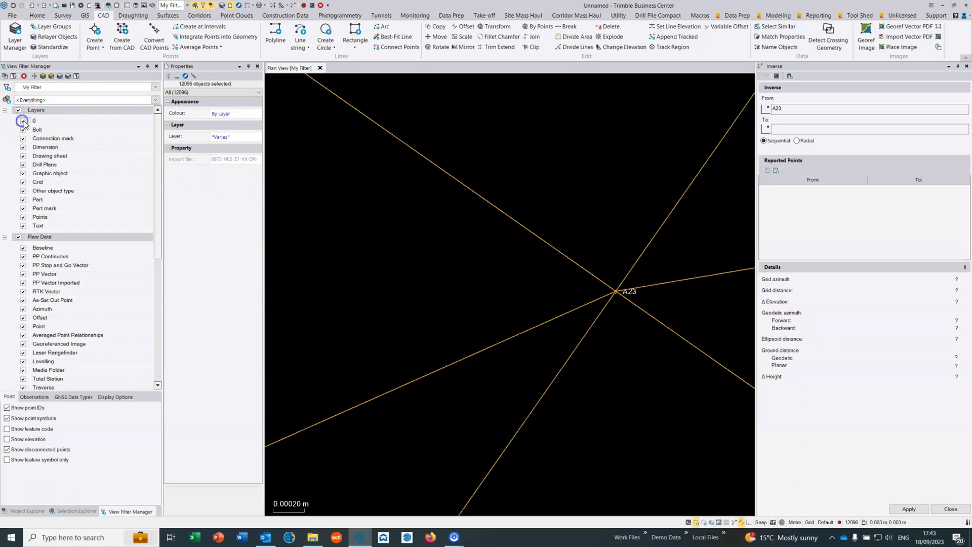
{"action": "left_click", "coordinate": [23, 217]}
{"action": "left_click", "coordinate": [775, 129]}
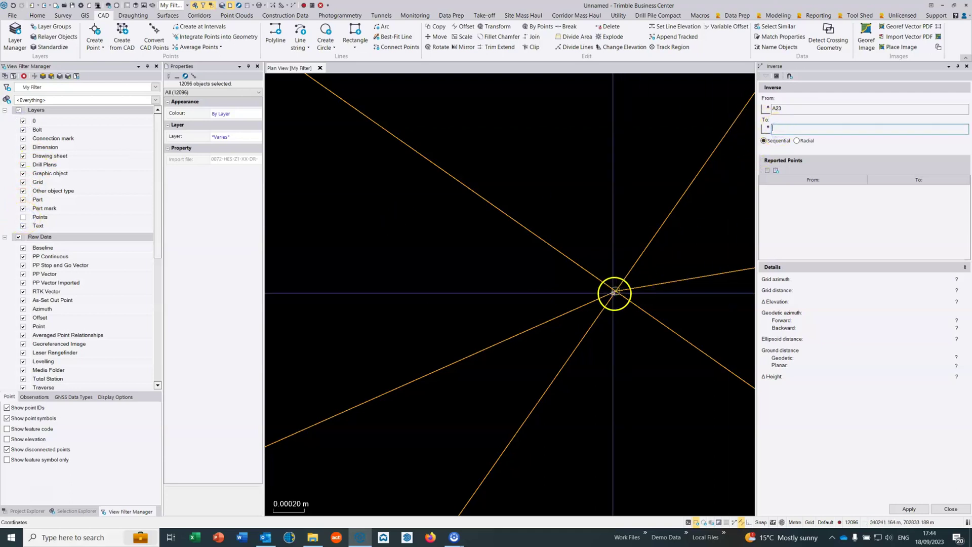
{"action": "left_click", "coordinate": [614, 293]}
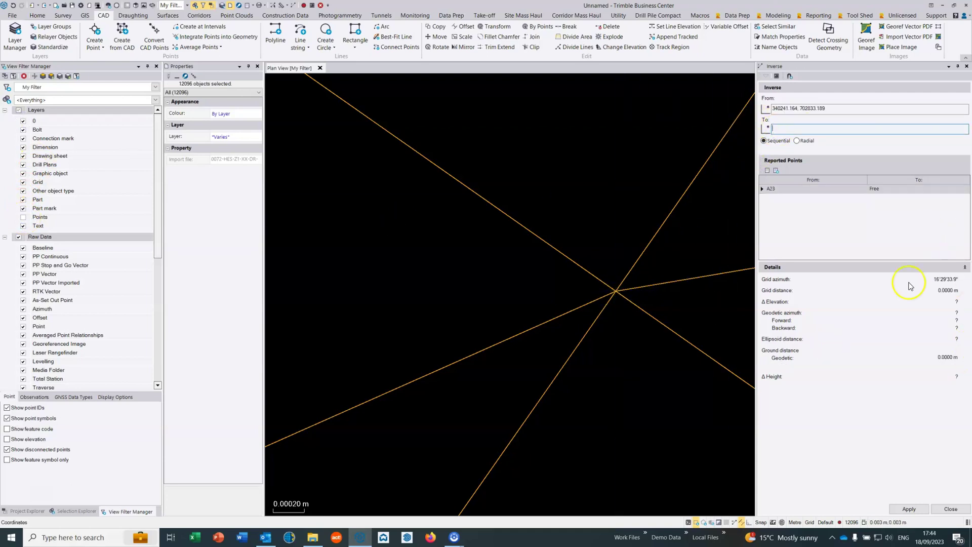
{"action": "left_click", "coordinate": [23, 218]}
{"action": "left_click", "coordinate": [23, 217]}
{"action": "middle_click", "coordinate": [477, 254]}
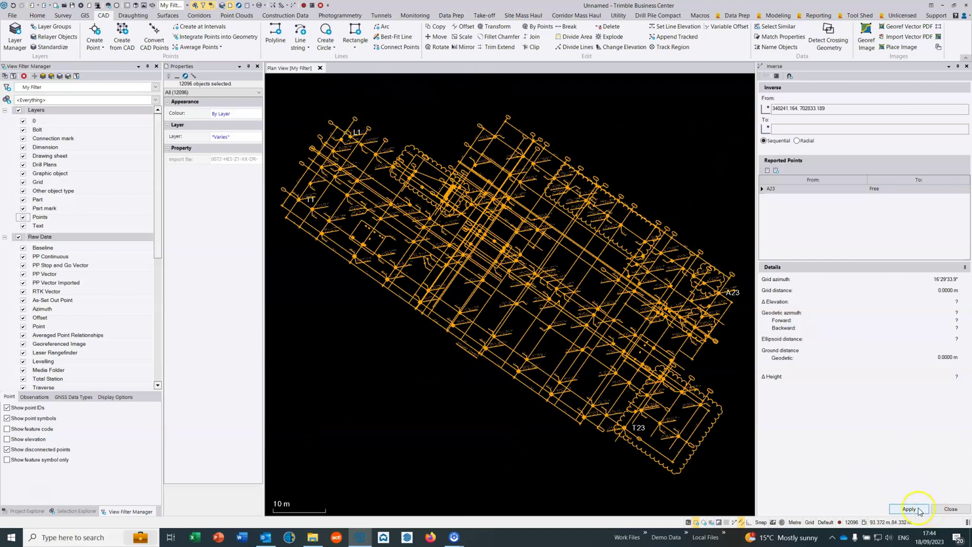
Close the Inverse pane and deselect the 12096 drawing objects.
{"action": "left_click", "coordinate": [950, 508]}
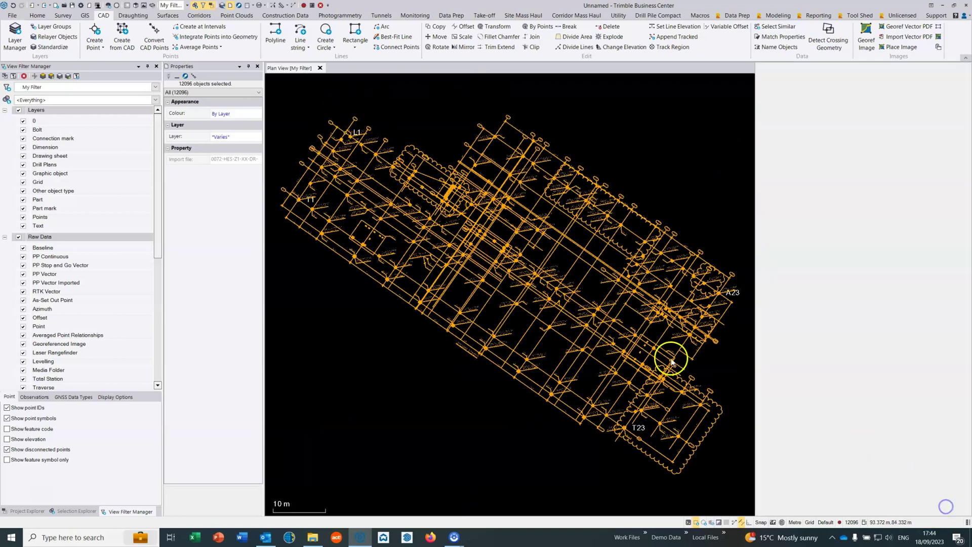
{"action": "scroll", "coordinate": [593, 350], "scroll_direction": "down", "scroll_amount": 3}
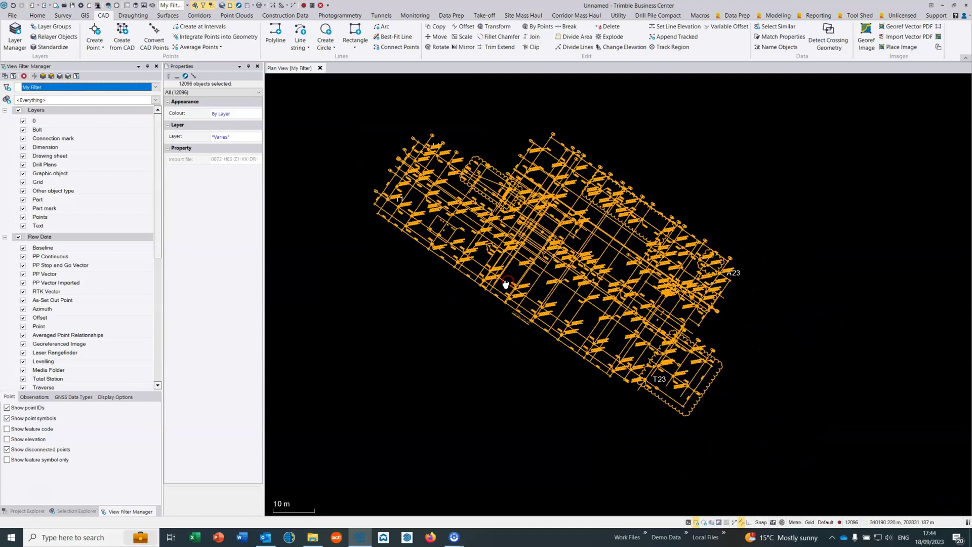
{"action": "left_click", "coordinate": [481, 345]}
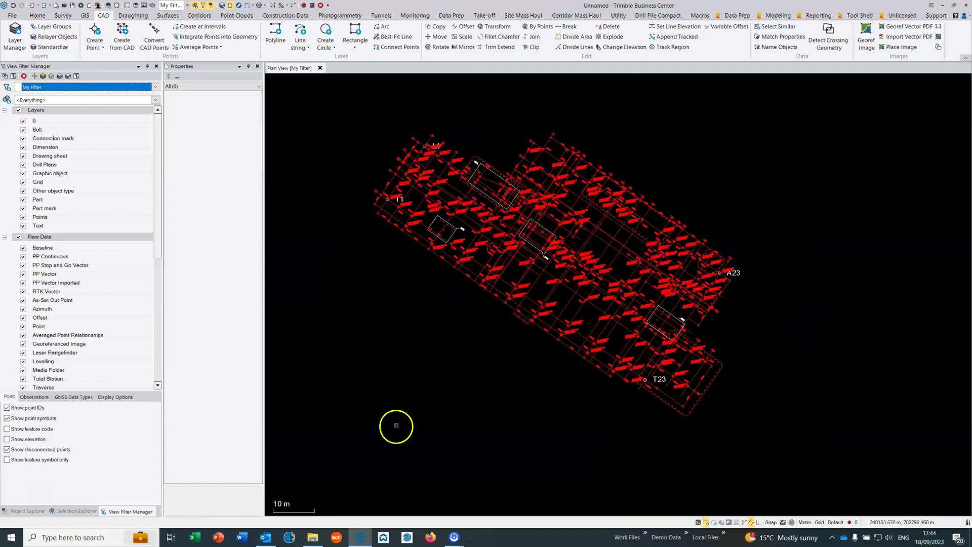